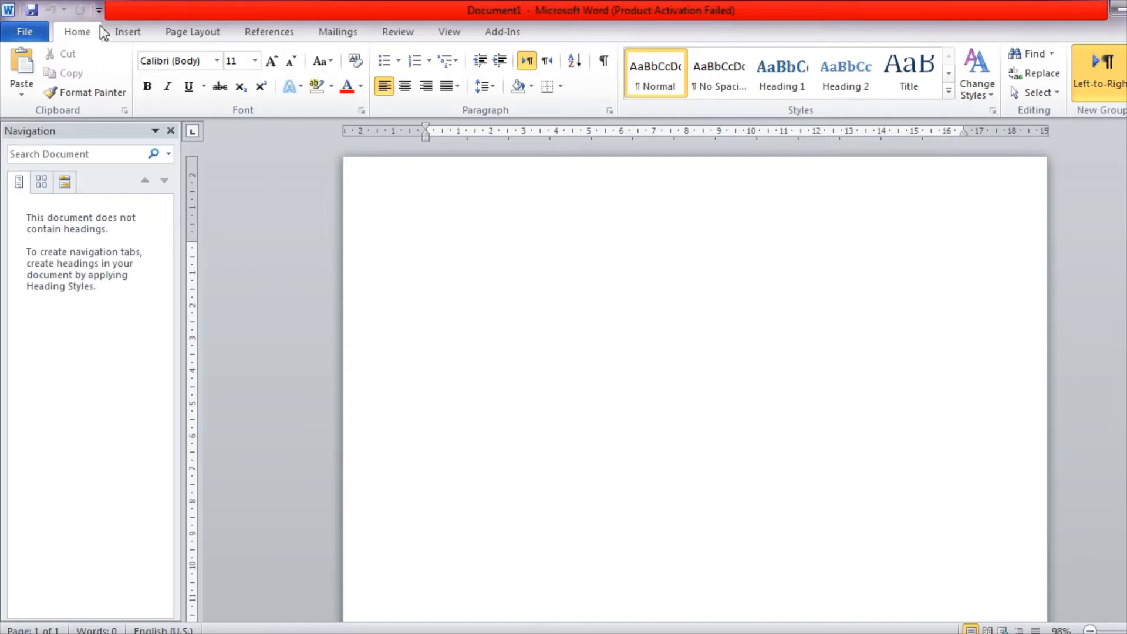
pyautogui.click(120, 30)
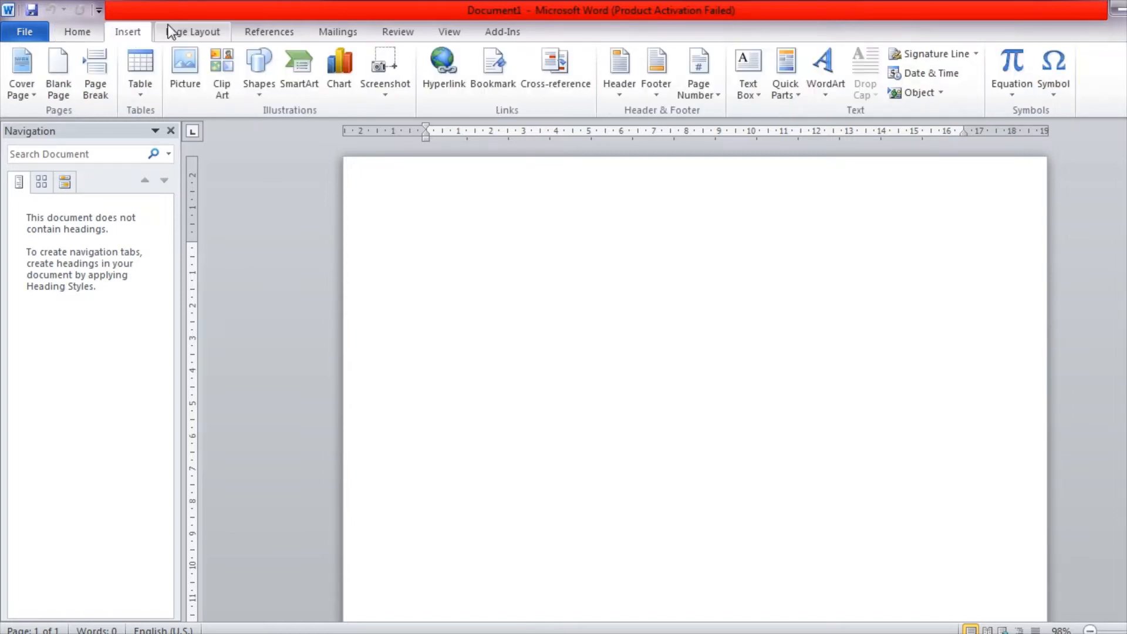
pyautogui.click(206, 36)
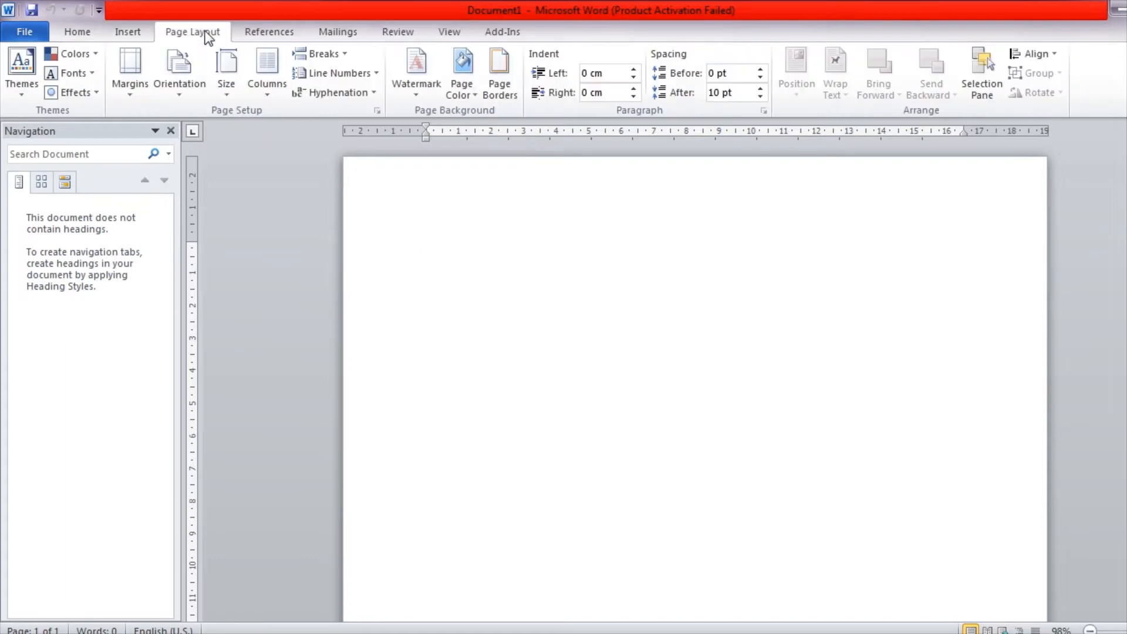
pyautogui.click(248, 34)
pyautogui.click(317, 35)
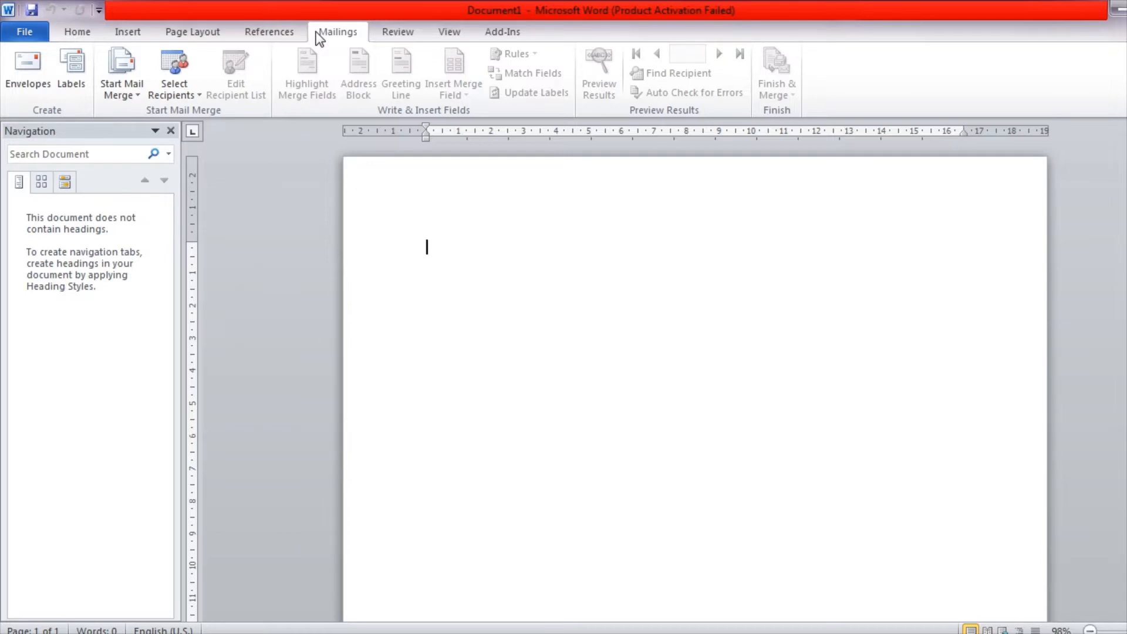
pyautogui.click(395, 33)
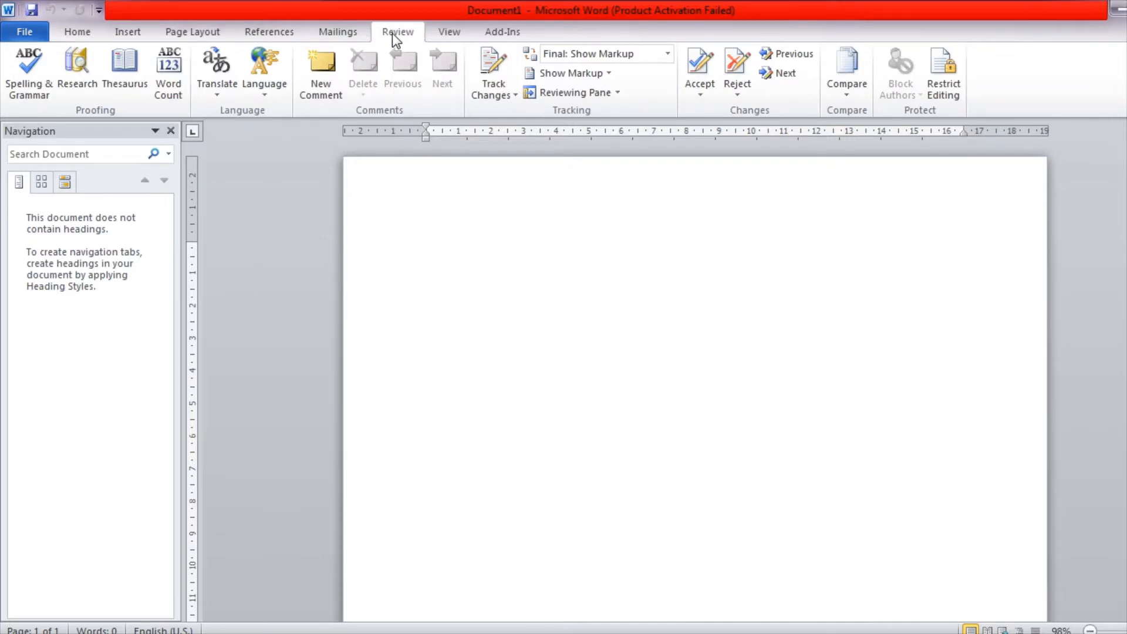
pyautogui.click(445, 35)
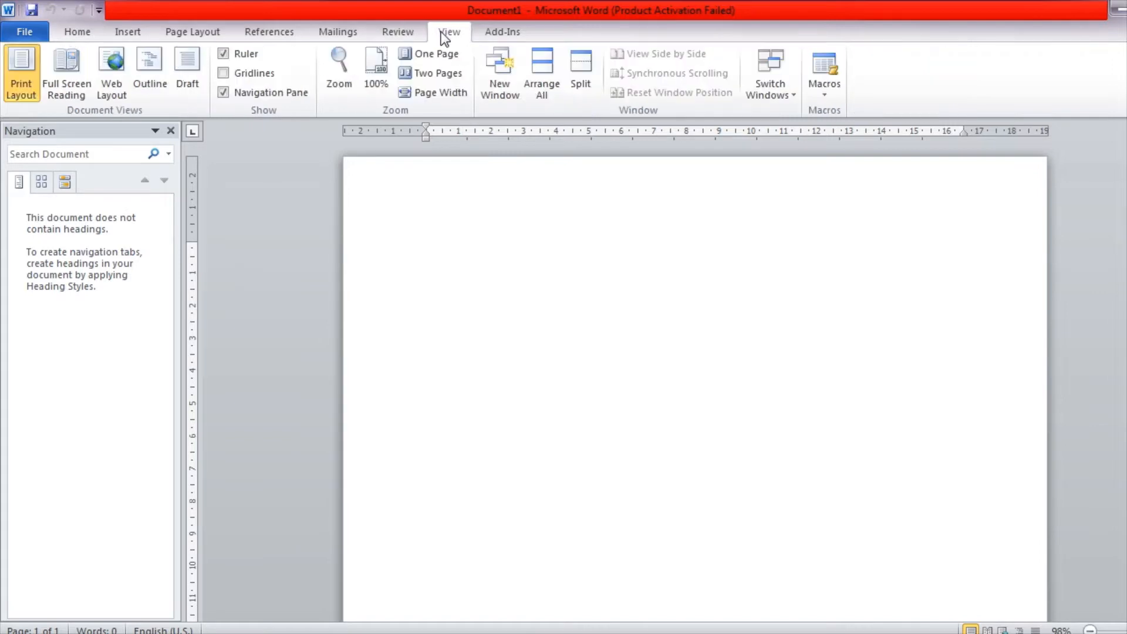
pyautogui.click(510, 34)
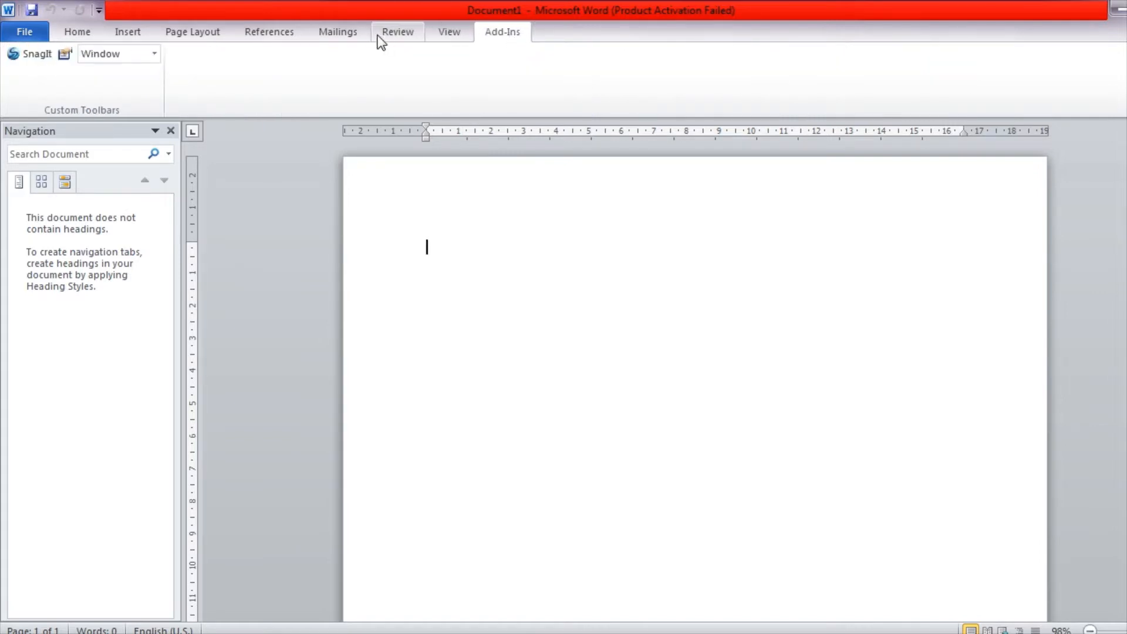
# Start an envelope and replace its return address with the lines Nama, Alamat, Kontak person and Alamat email
pyautogui.click(351, 35)
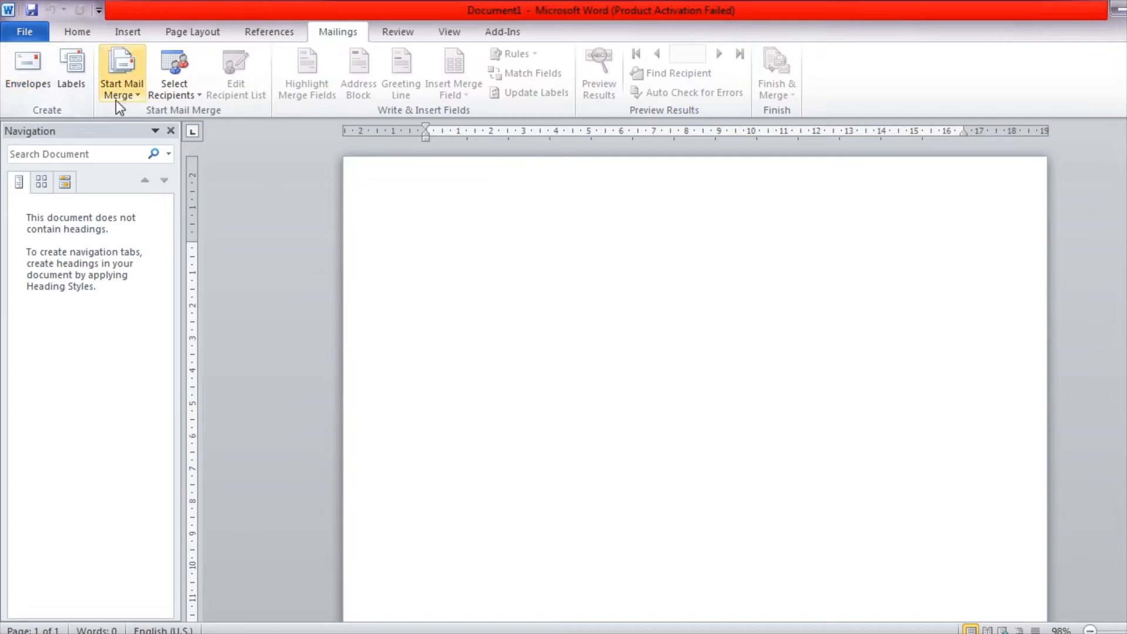
pyautogui.click(38, 83)
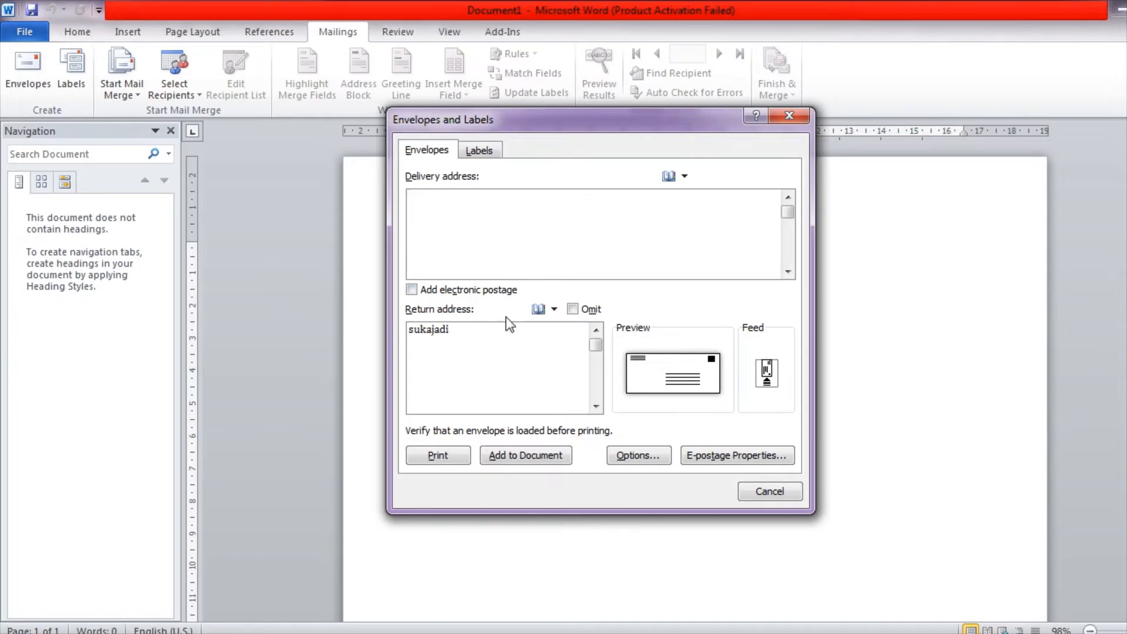
pyautogui.click(458, 330)
pyautogui.press('BackSpace')
pyautogui.press('BackSpace')
pyautogui.press('BackSpace')
pyautogui.press('BackSpace')
pyautogui.press('BackSpace')
pyautogui.press('BackSpace')
pyautogui.press('BackSpace')
pyautogui.press('BackSpace')
pyautogui.write('Nama')
pyautogui.press('Return')
pyautogui.write('al')
pyautogui.press('BackSpace')
pyautogui.press('BackSpace')
pyautogui.write('Alamat')
pyautogui.press('Return')
pyautogui.write('Kontak person')
pyautogui.press('Return')
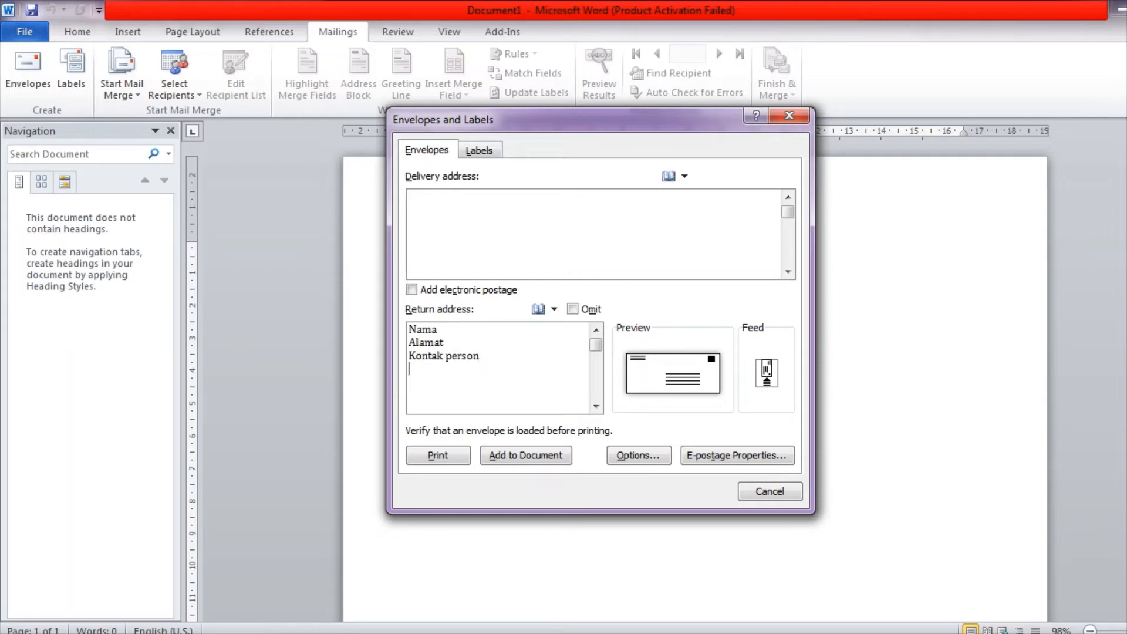
pyautogui.write('Alamat email')
# Enter the envelope's delivery address as the lines Kpd Yth, PT. perusahan, Alamat and Kontak person
pyautogui.click(417, 196)
pyautogui.write('Kp')
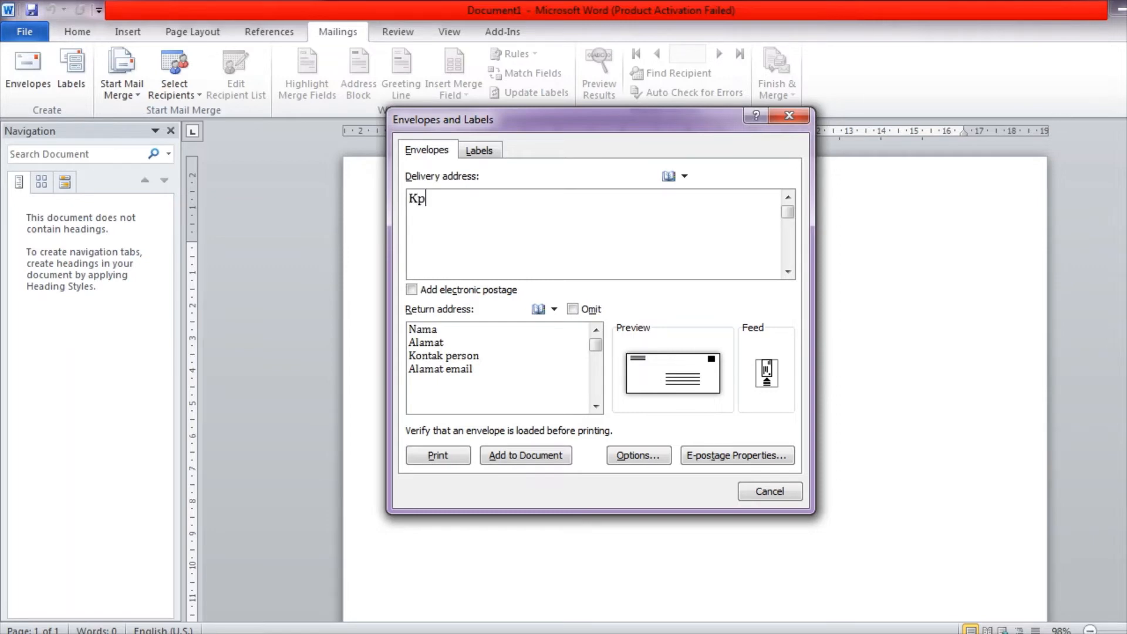
pyautogui.write('d Yth')
pyautogui.press('Return')
pyautogui.write('PT. perusahan')
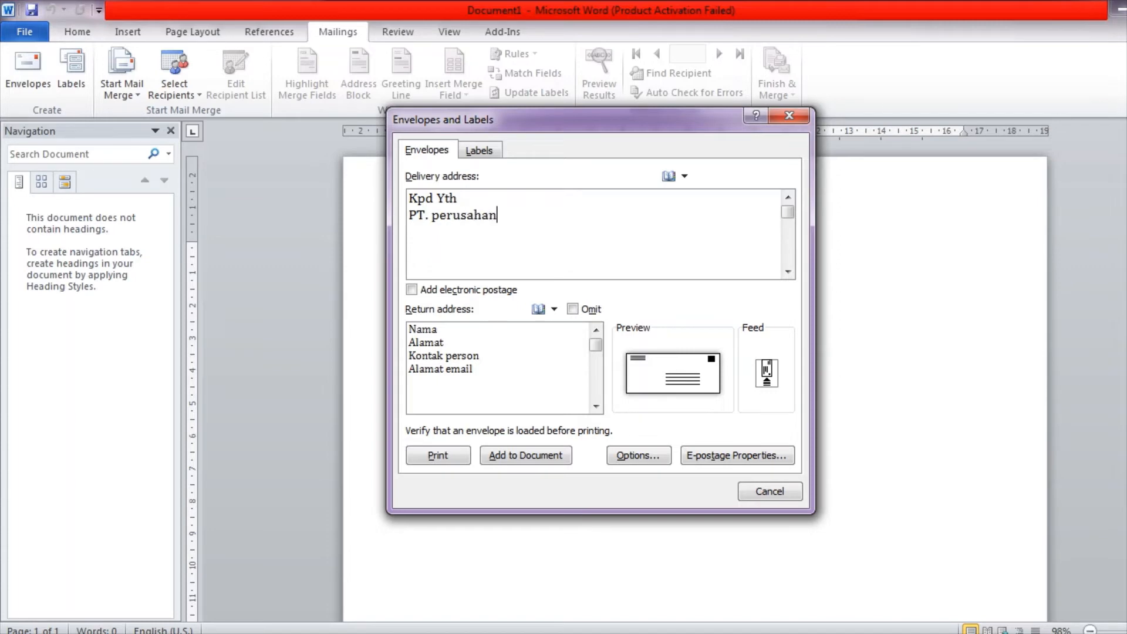
pyautogui.press('Return')
pyautogui.write('Alamat')
pyautogui.press('Return')
pyautogui.write('Kontak per')
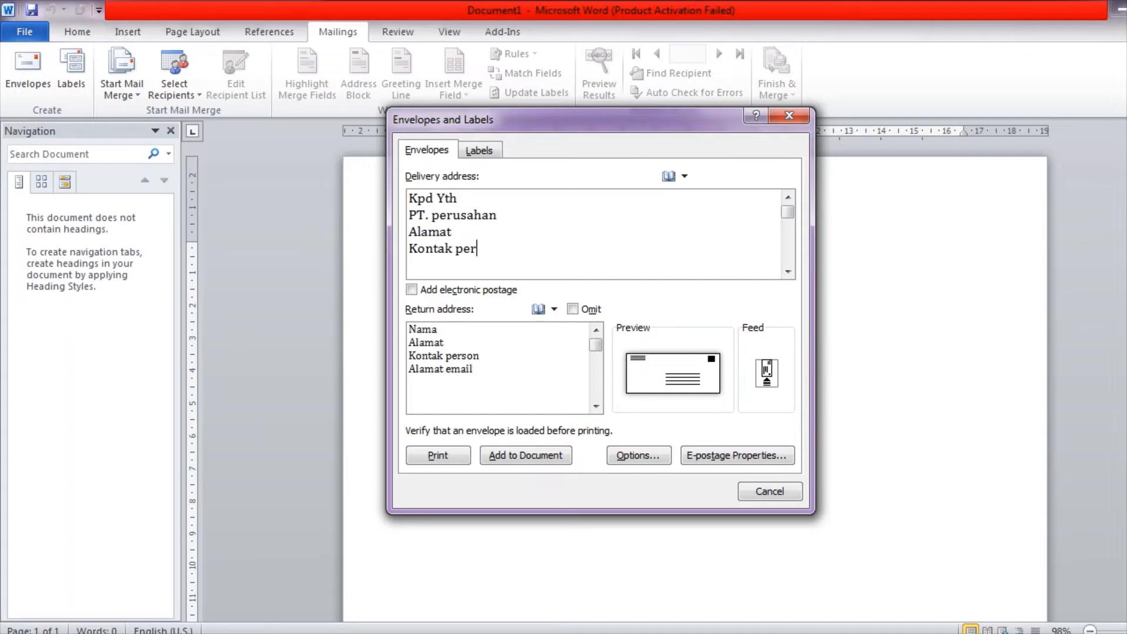
pyautogui.write('son')
# Add the envelope to the document and save the new return address as the default
pyautogui.click(524, 461)
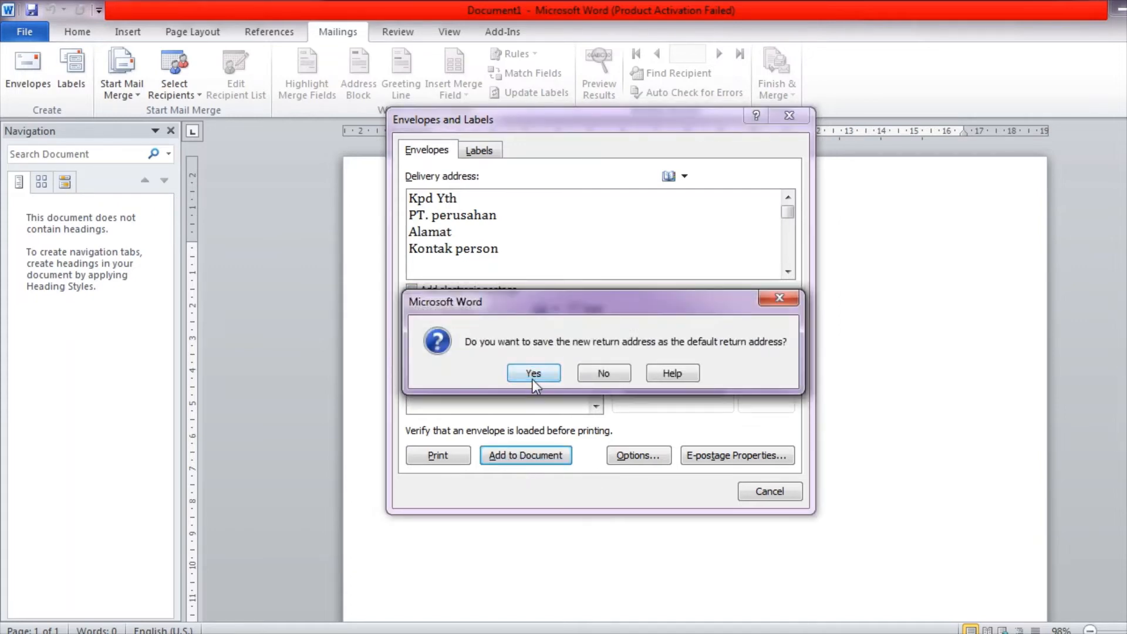
pyautogui.click(533, 378)
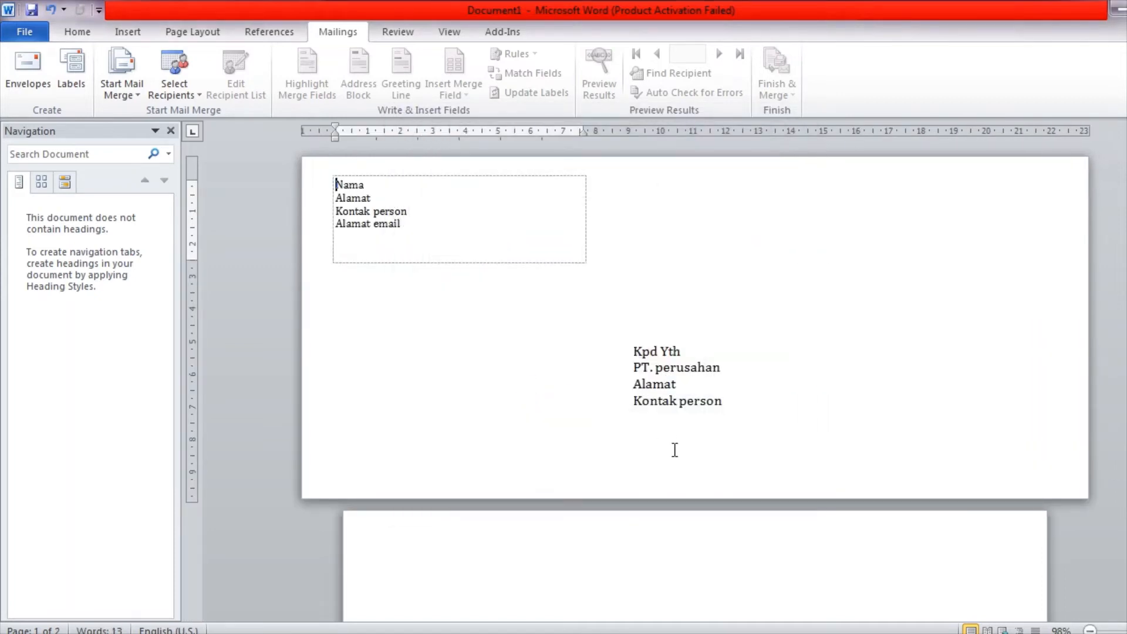
# Examine the placement of the return and delivery address blocks on the envelope page
pyautogui.click(722, 368)
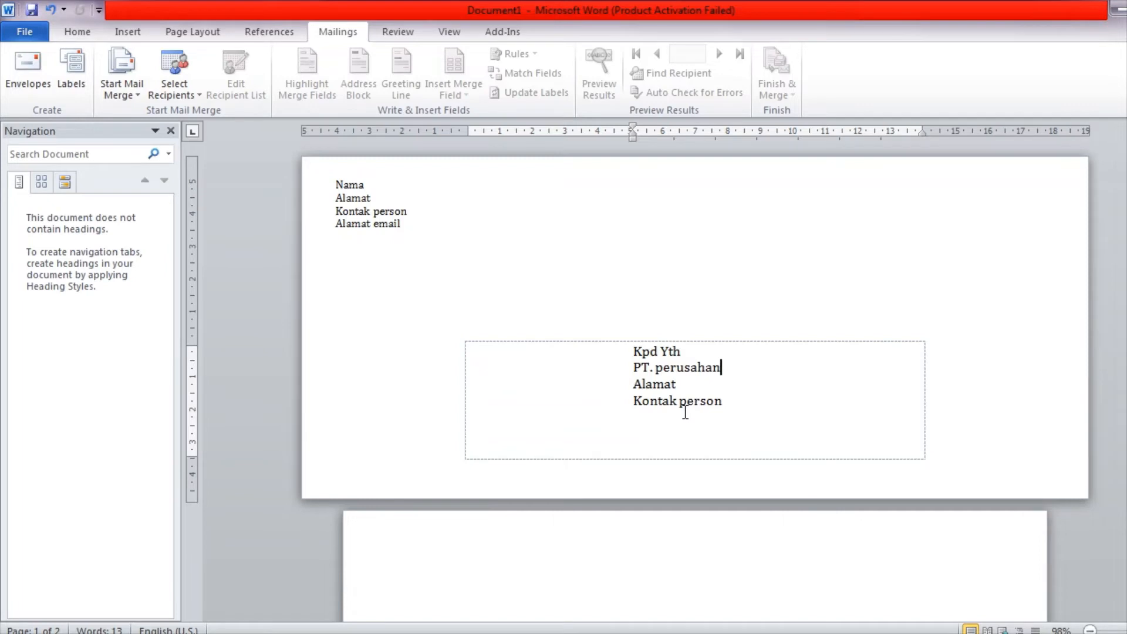
pyautogui.click(691, 264)
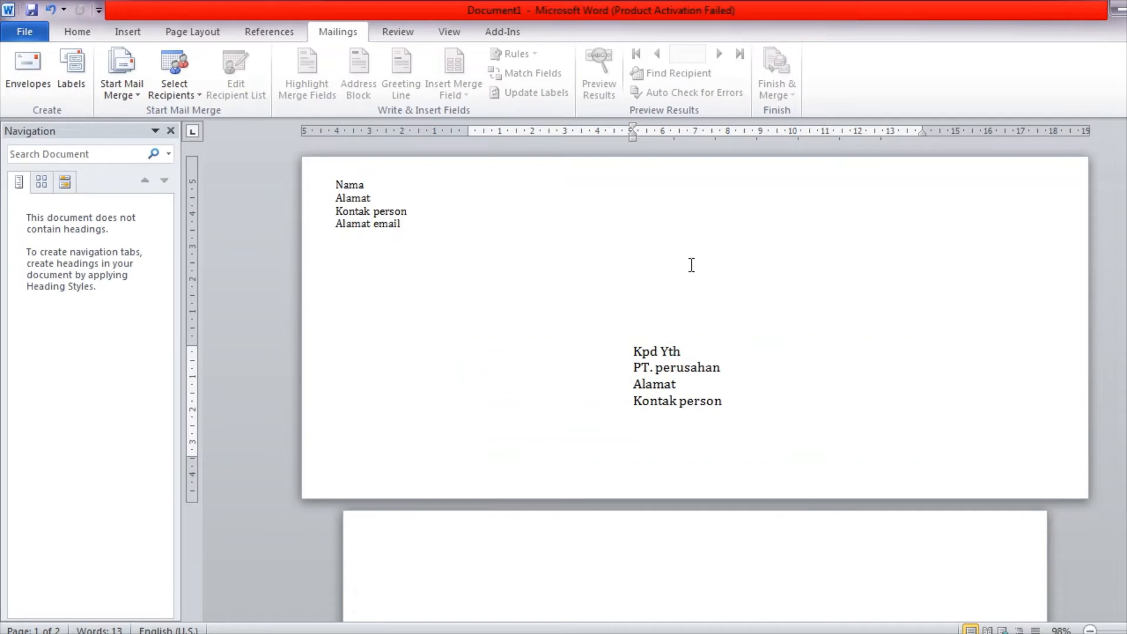
pyautogui.click(433, 236)
pyautogui.click(693, 351)
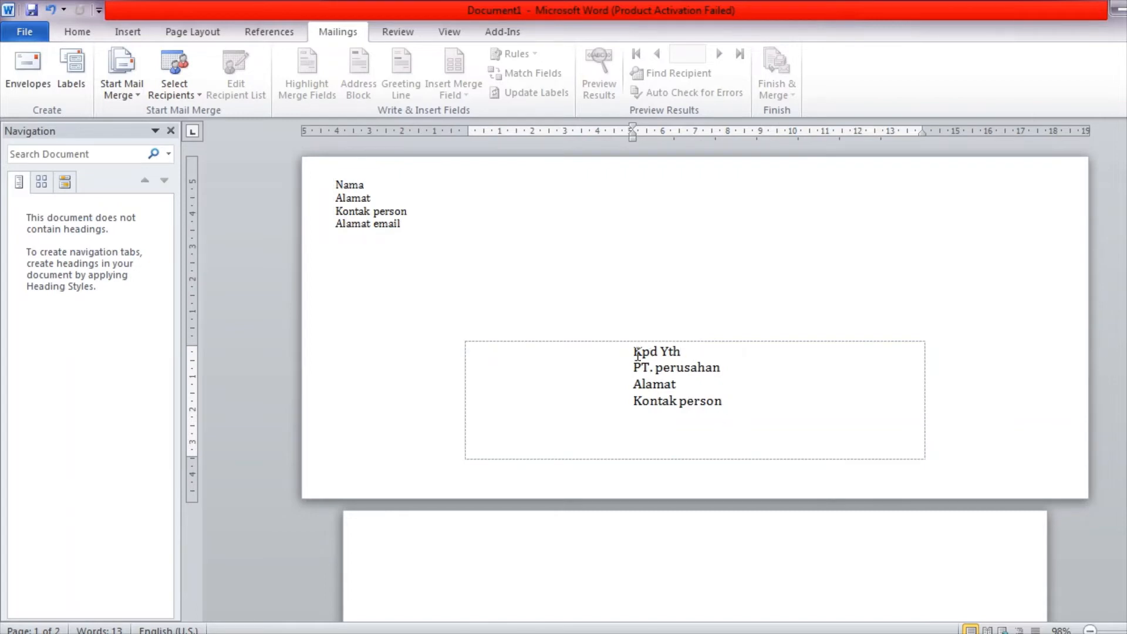
pyautogui.click(602, 259)
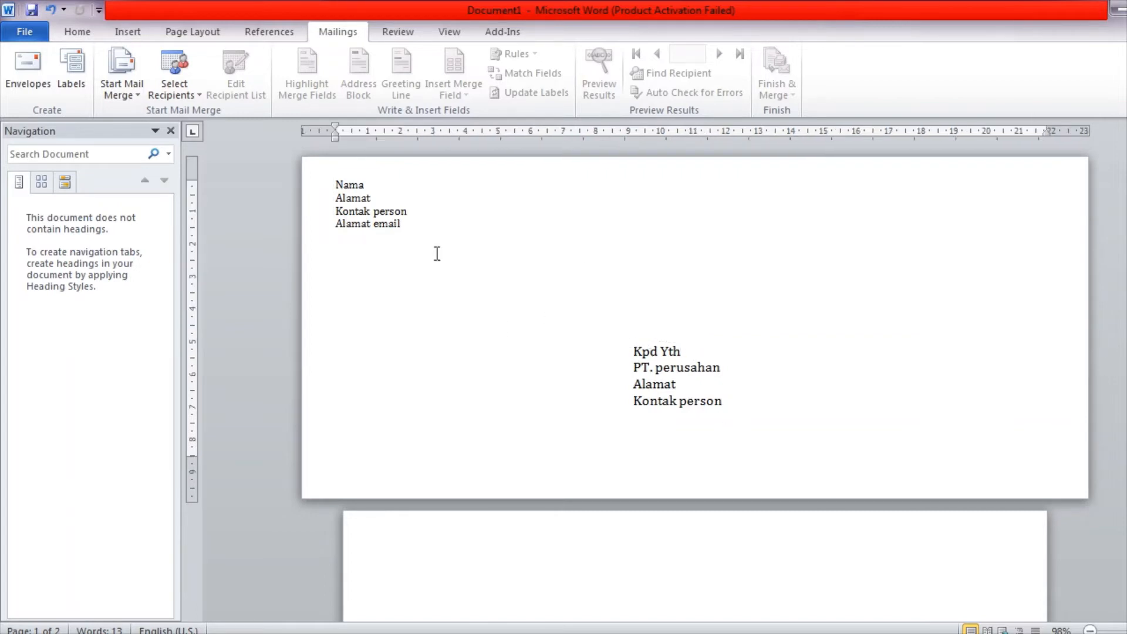
pyautogui.click(413, 235)
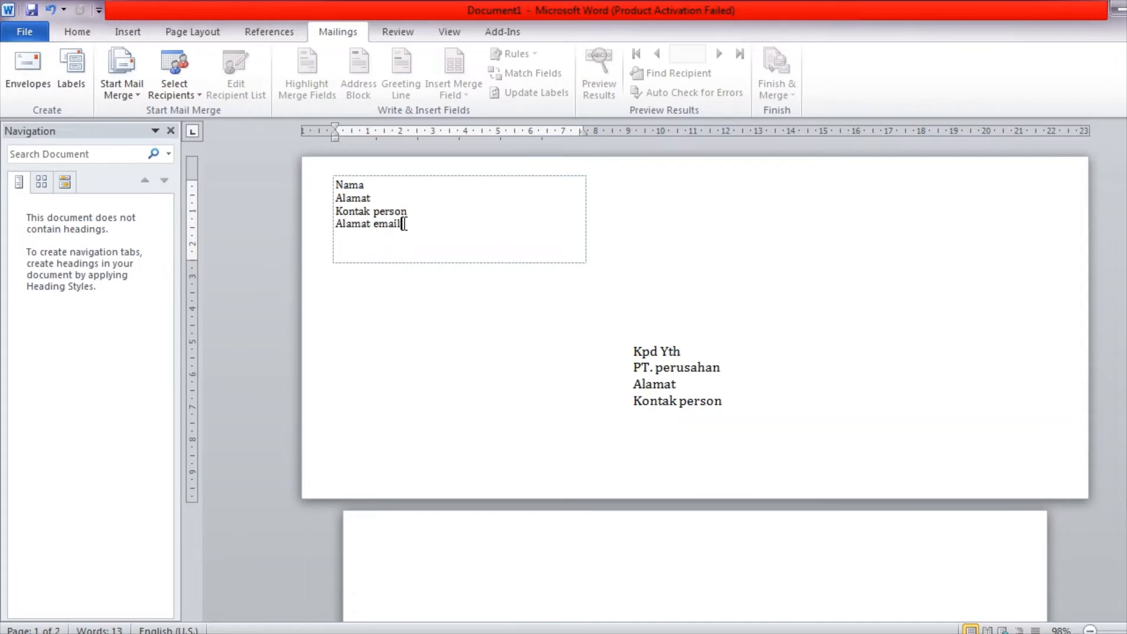
pyautogui.click(669, 397)
pyautogui.click(728, 403)
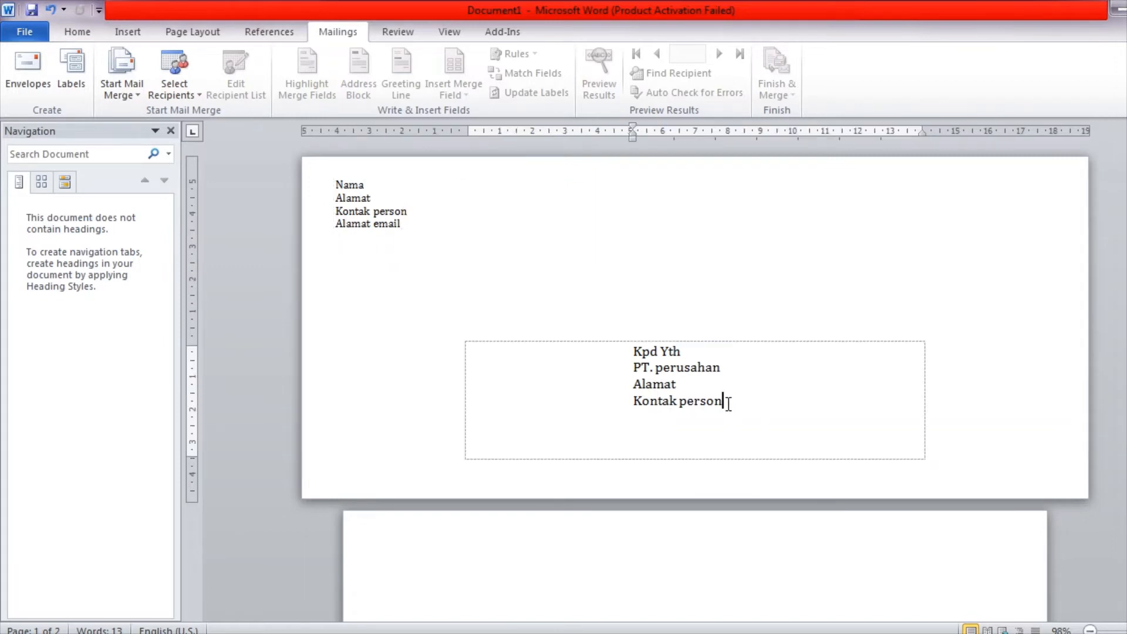
pyautogui.click(454, 242)
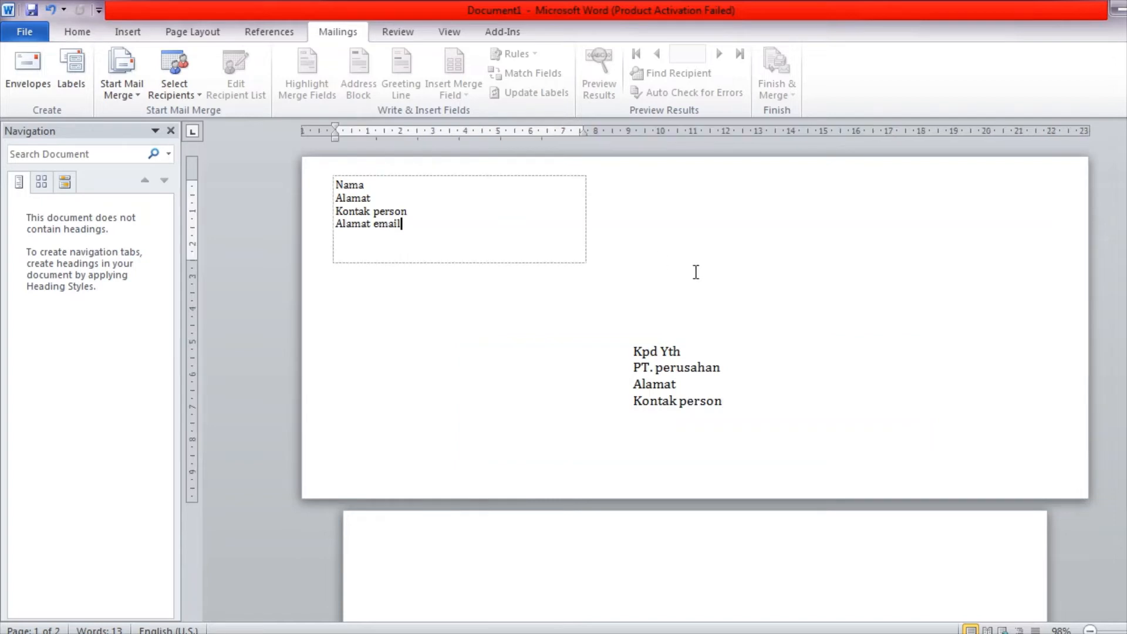
pyautogui.click(739, 401)
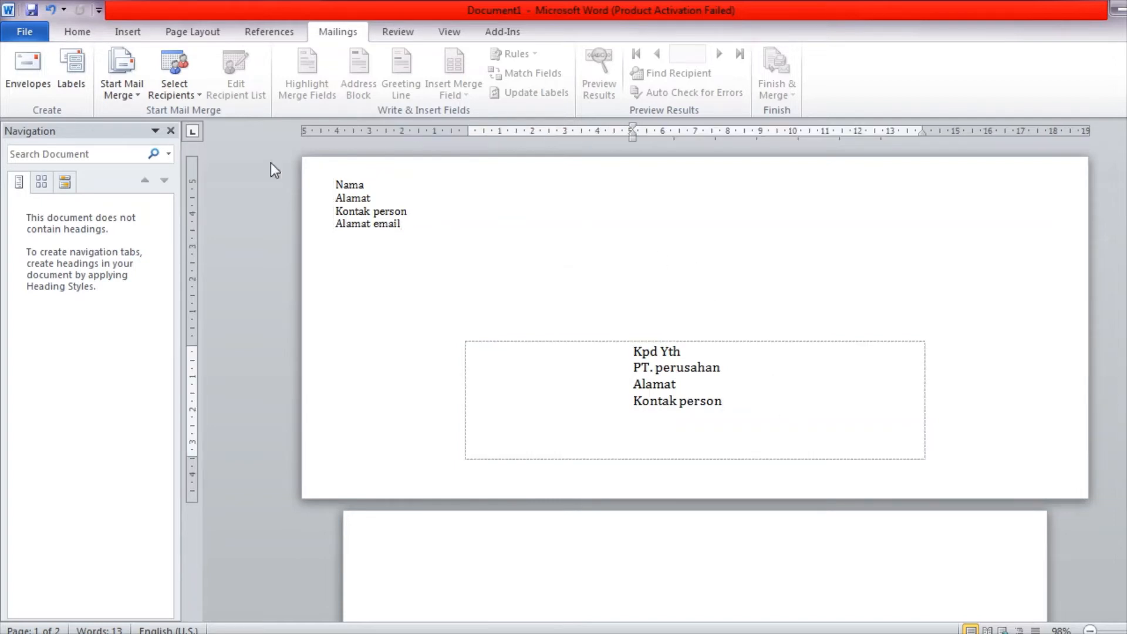
pyautogui.click(414, 232)
pyautogui.moveTo(414, 231); pyautogui.dragTo(398, 218)
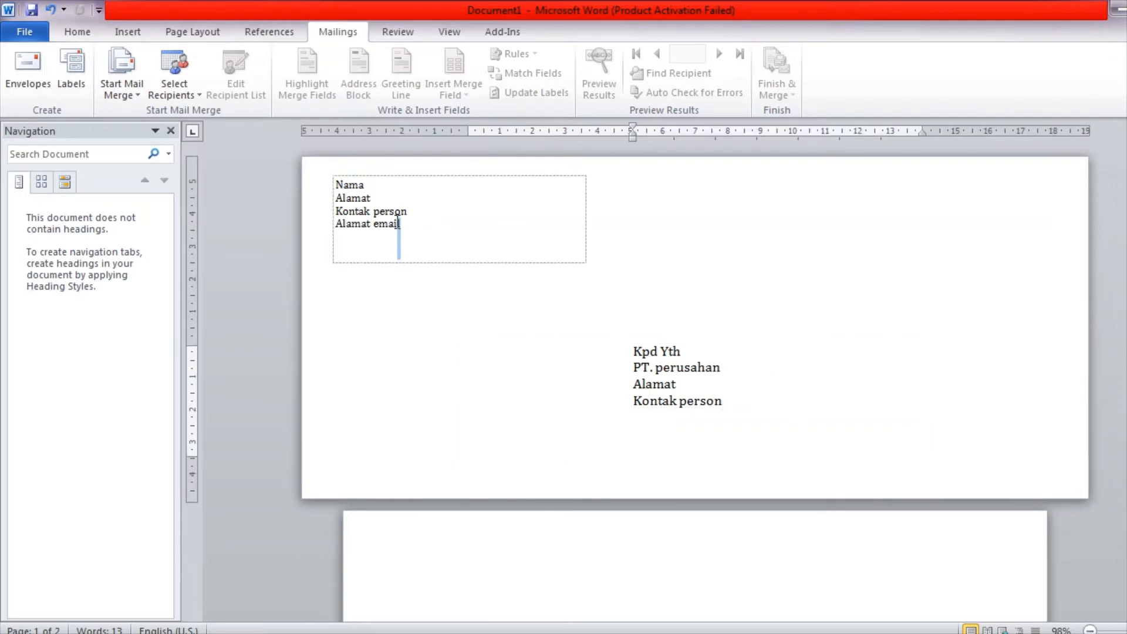
# Generate a new label document from the delivery address using a full page of the same label
pyautogui.click(74, 82)
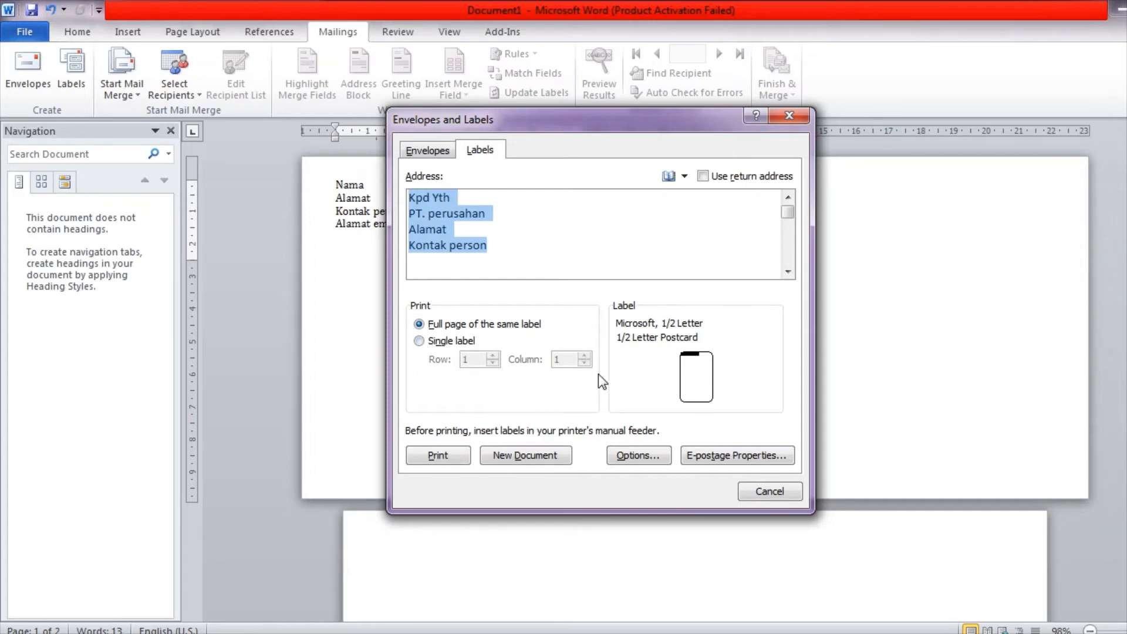
pyautogui.click(418, 341)
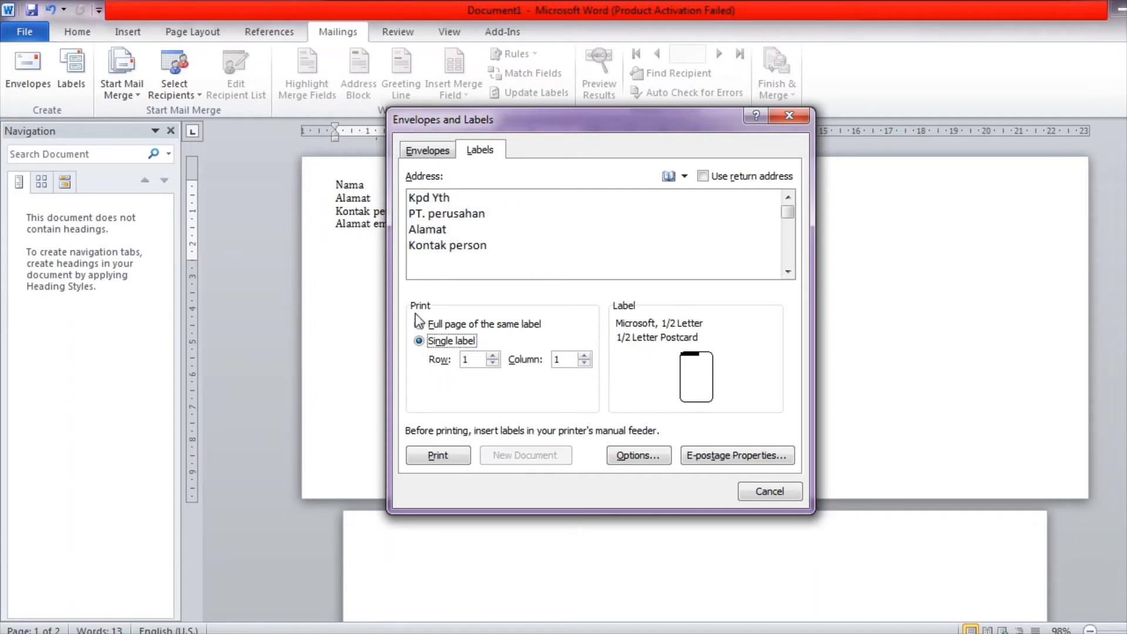
pyautogui.click(418, 324)
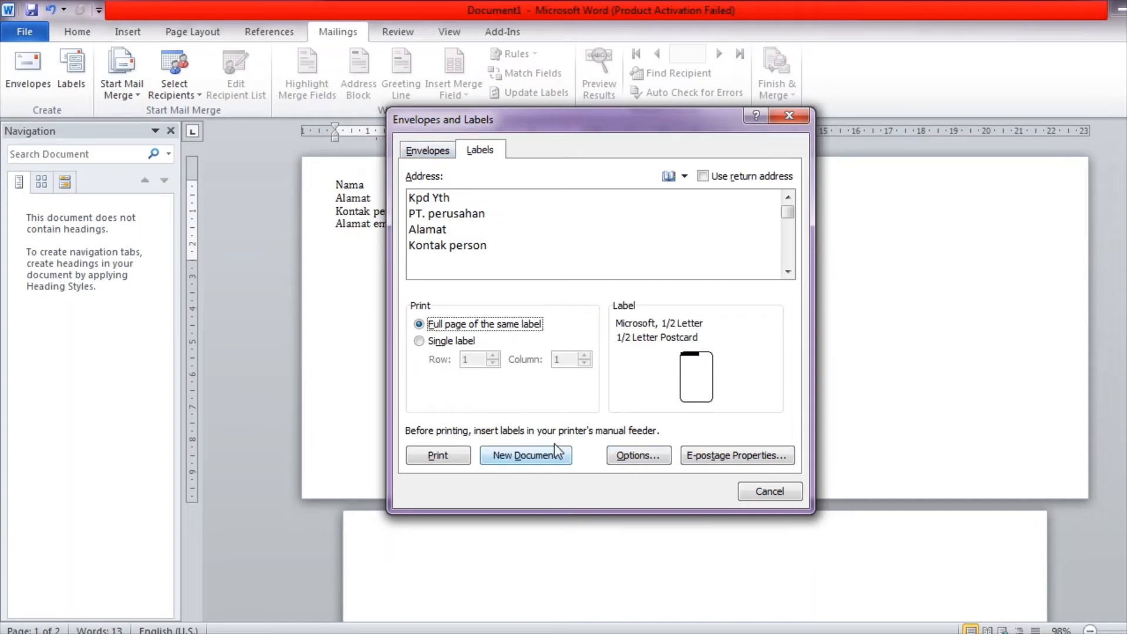
pyautogui.click(521, 455)
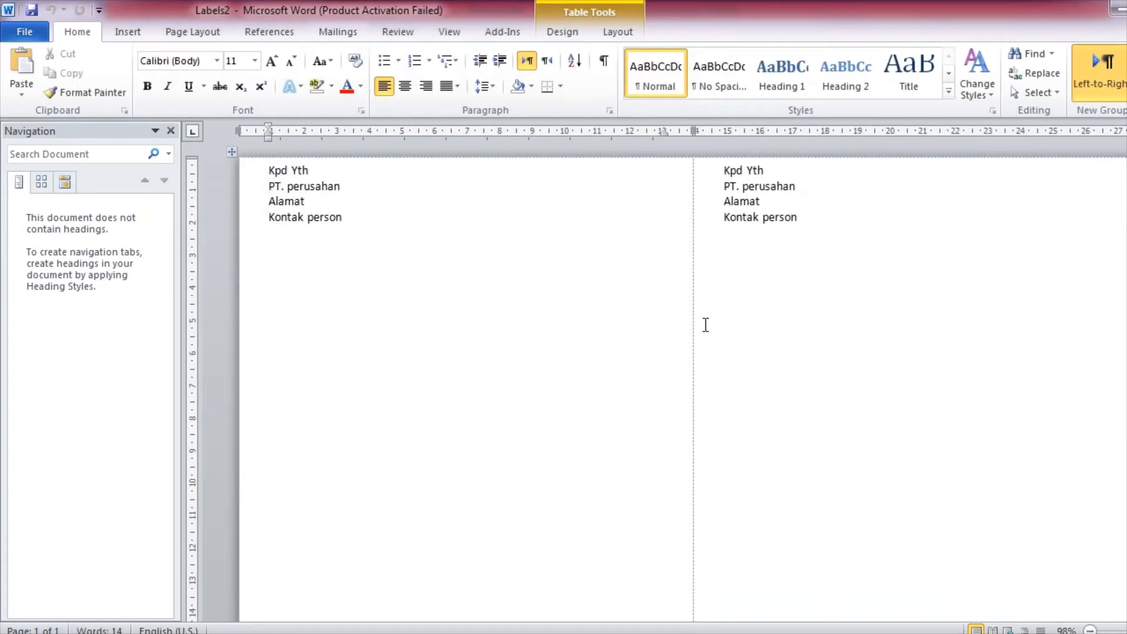
pyautogui.scroll(-5, 521, 456)
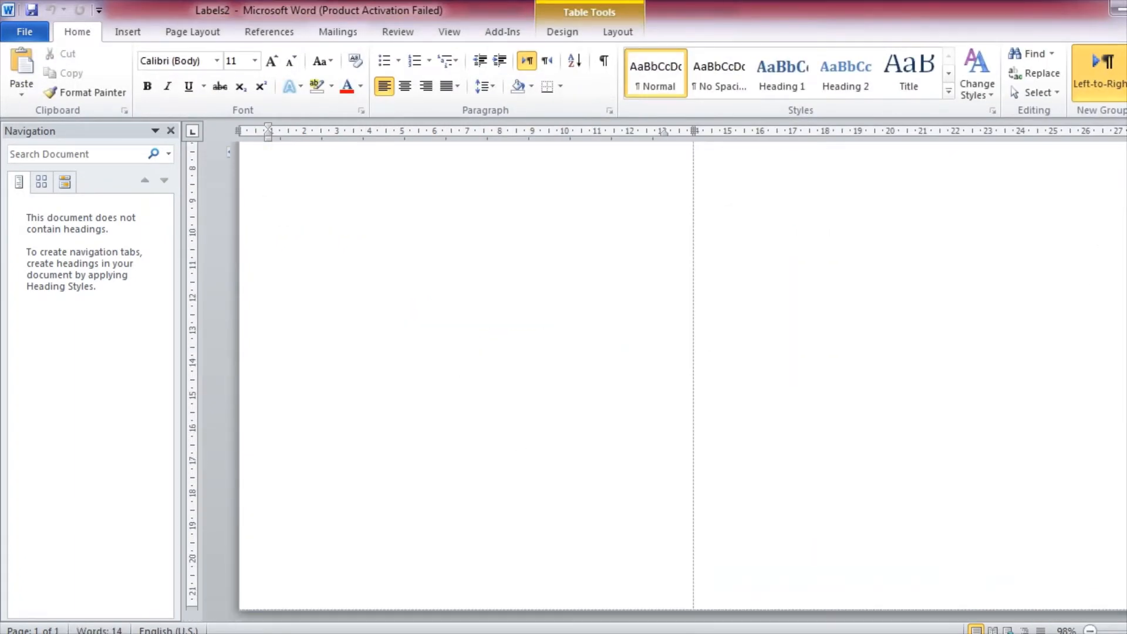
pyautogui.scroll(5, 681, 381)
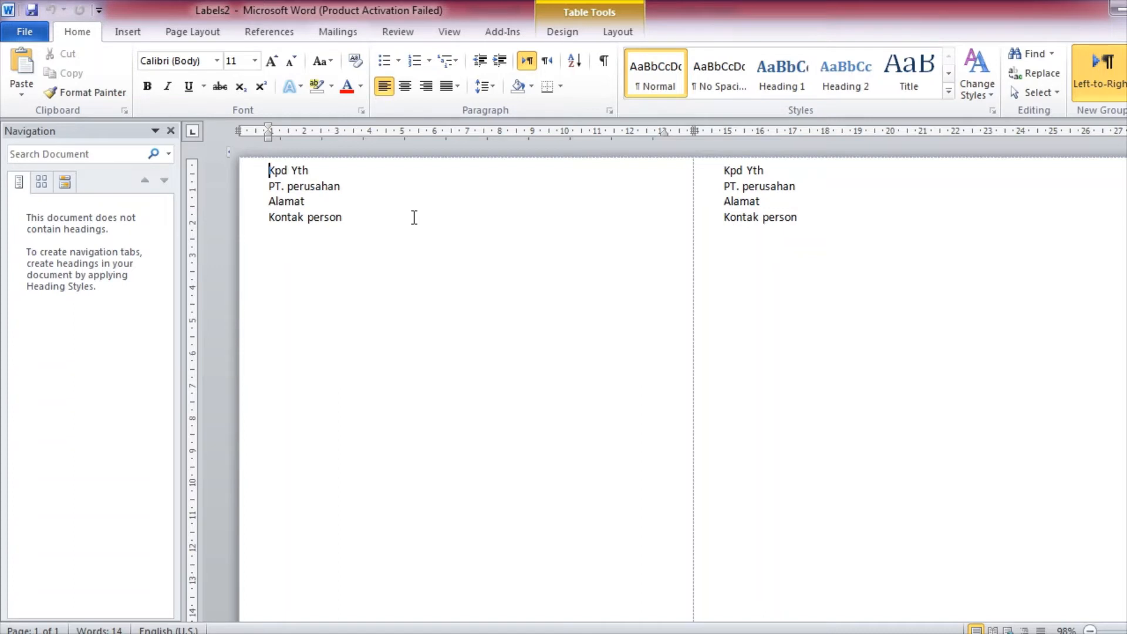
pyautogui.click(351, 34)
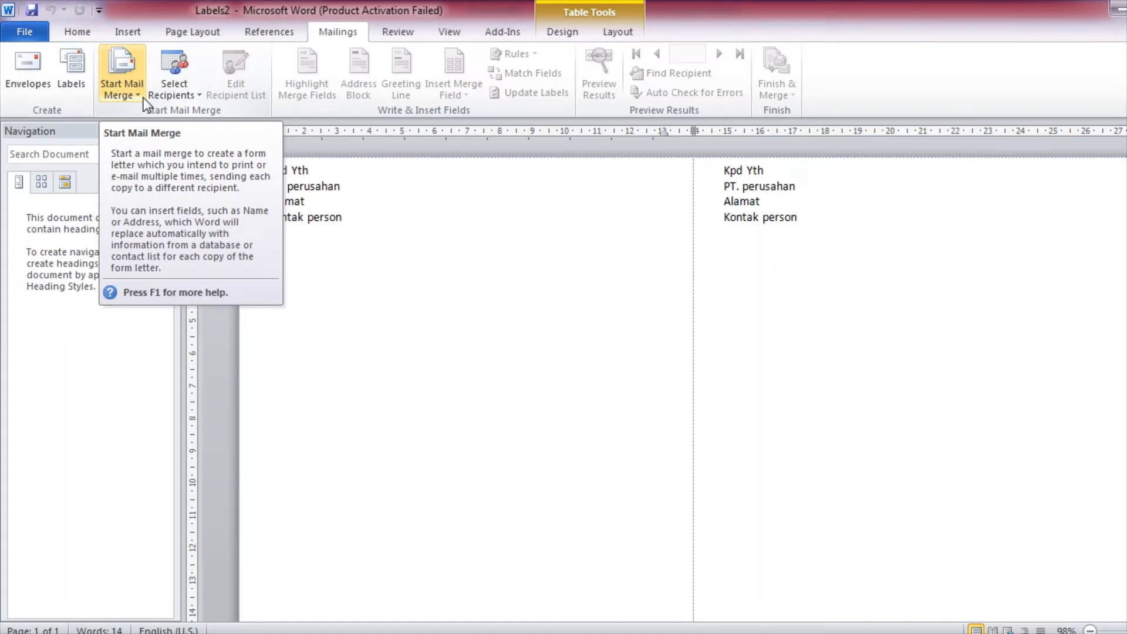
pyautogui.click(167, 97)
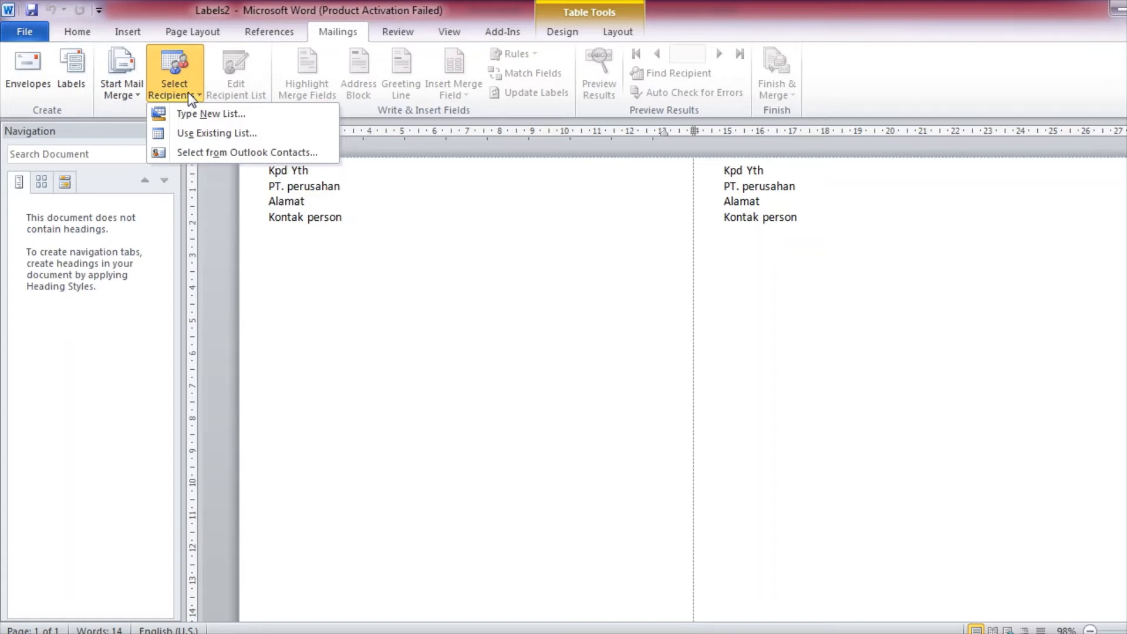
pyautogui.click(245, 90)
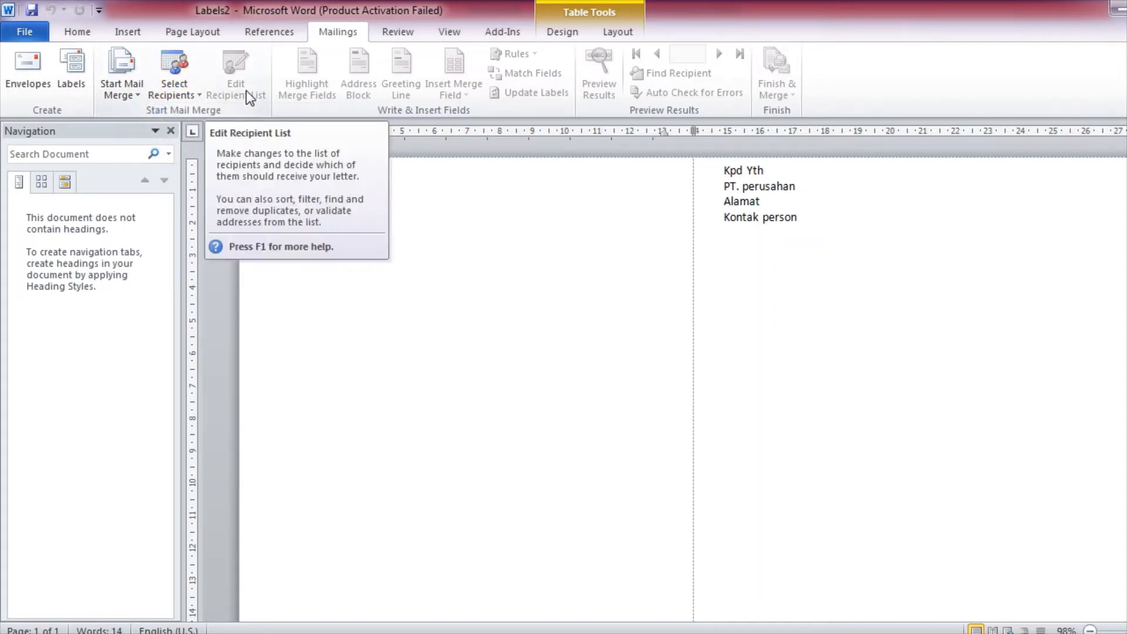
pyautogui.click(350, 225)
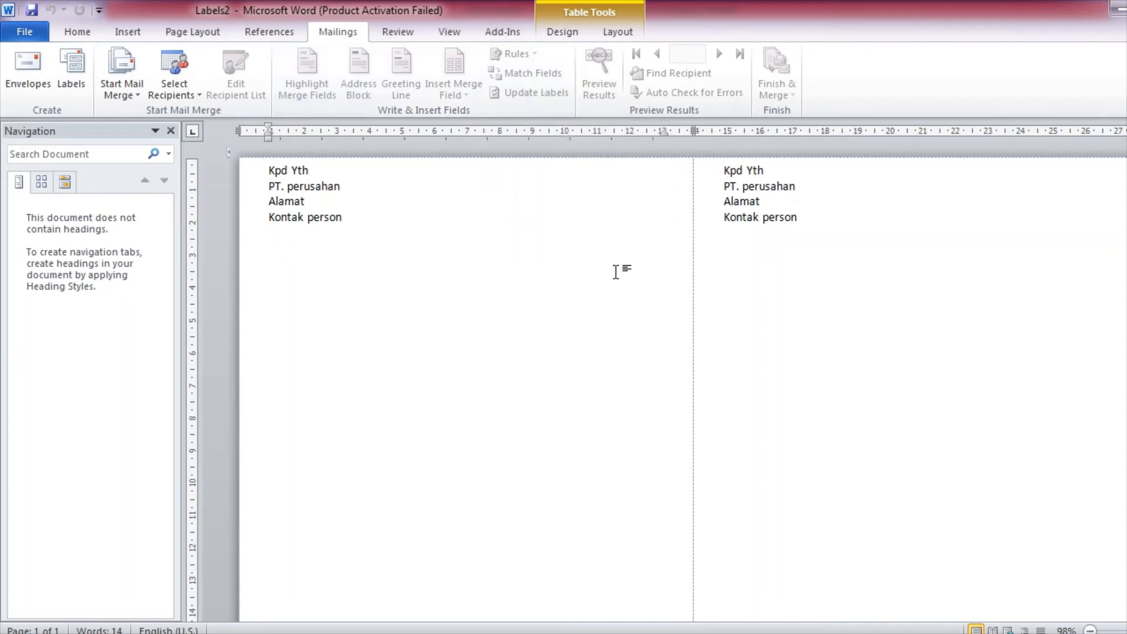
pyautogui.click(870, 207)
pyautogui.click(493, 201)
pyautogui.click(377, 213)
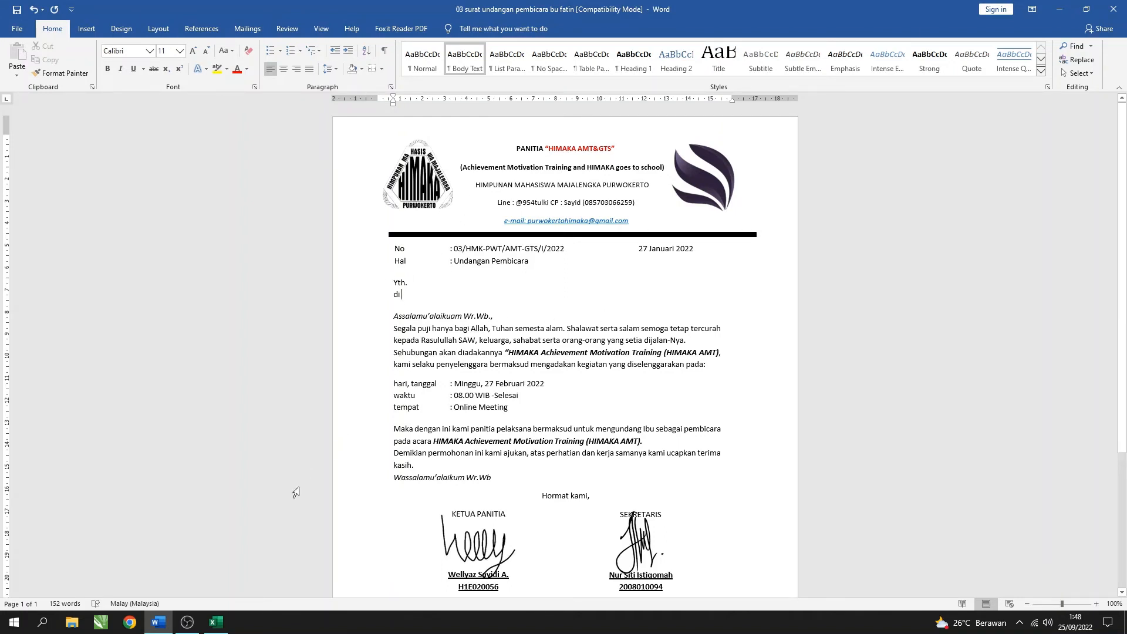
# Switch to the Book1 workbook in Excel, review its NAMA and INSTANSI column headers, and close the workbook
pyautogui.moveTo(213, 631)
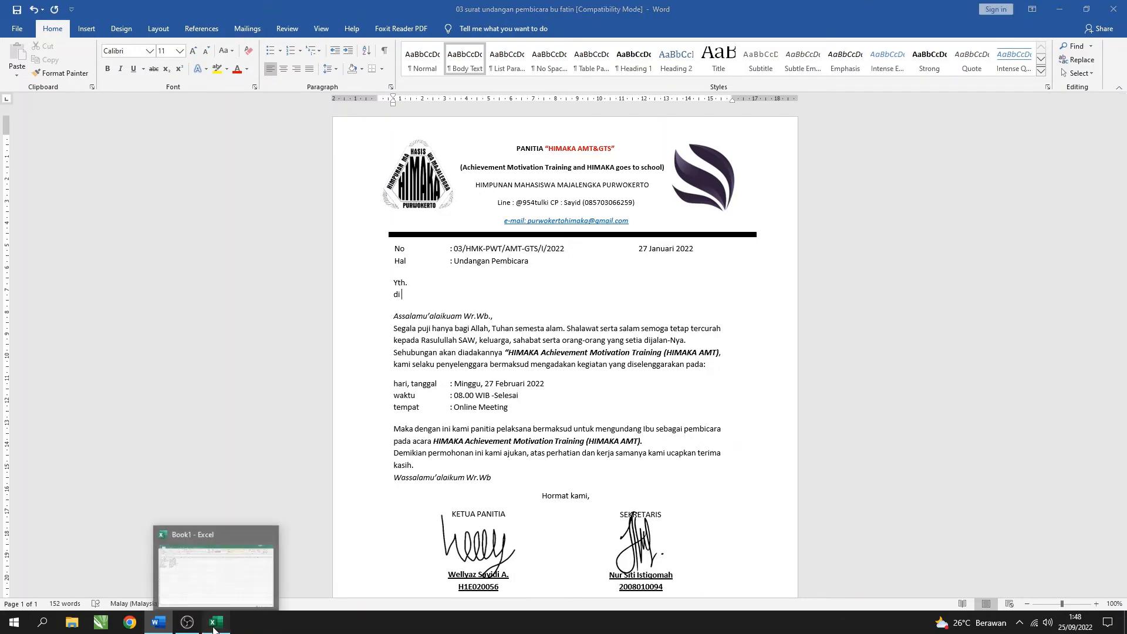
pyautogui.click(220, 568)
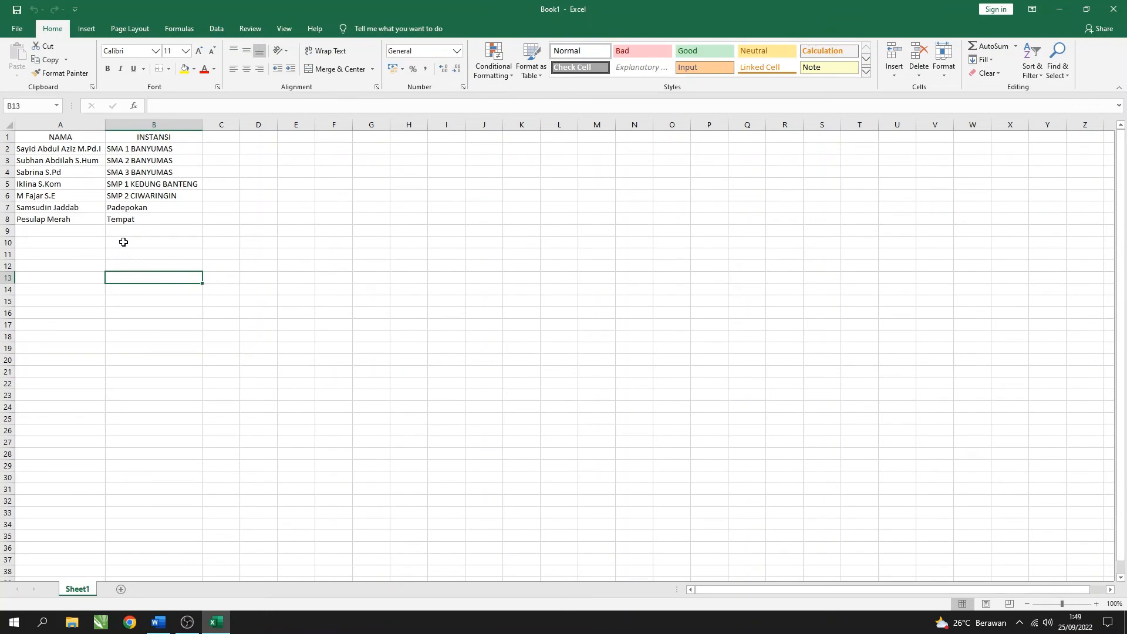
pyautogui.click(53, 139)
pyautogui.click(137, 138)
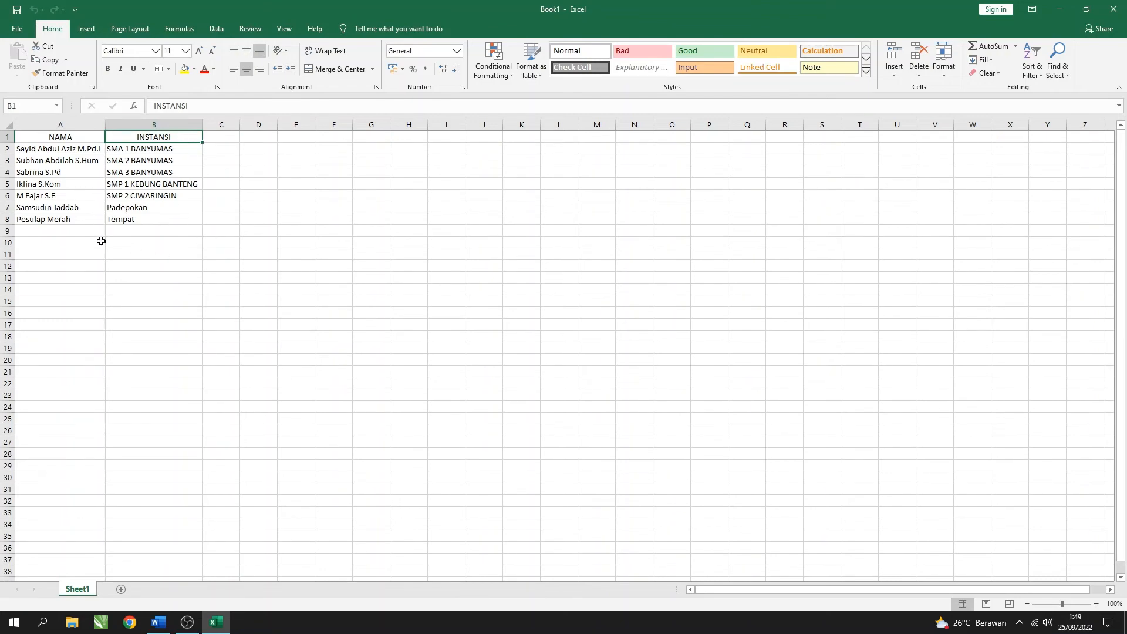
pyautogui.click(1117, 9)
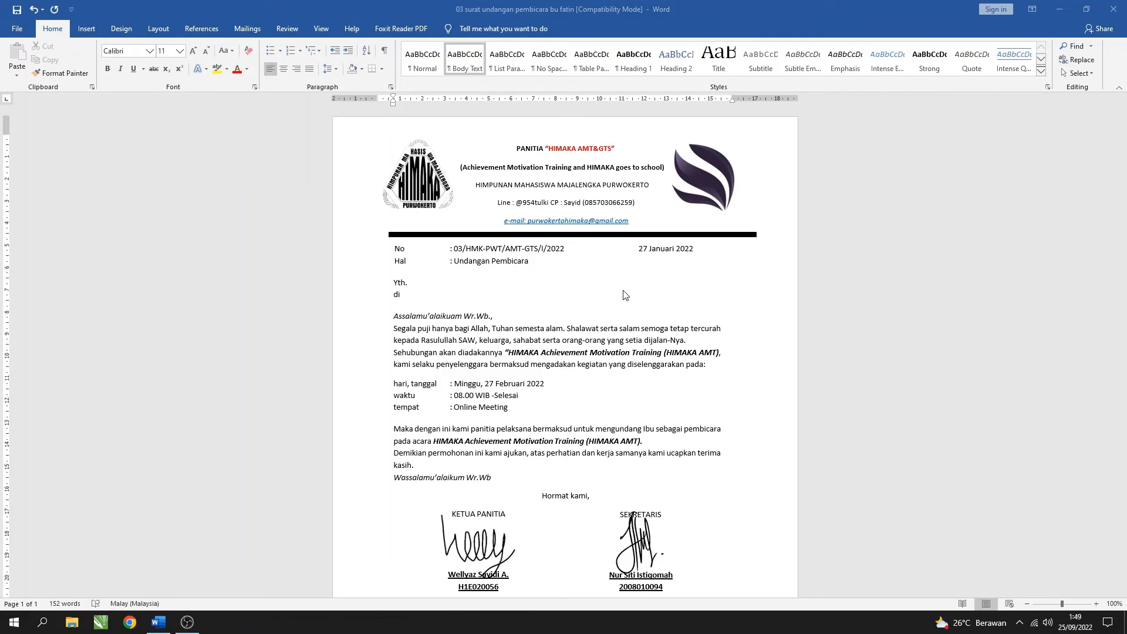
# Use the existing Book1 workbook from the Data folder on drive F: as the letter's recipient list, choosing table Sheet1$ with column headers
pyautogui.click(249, 33)
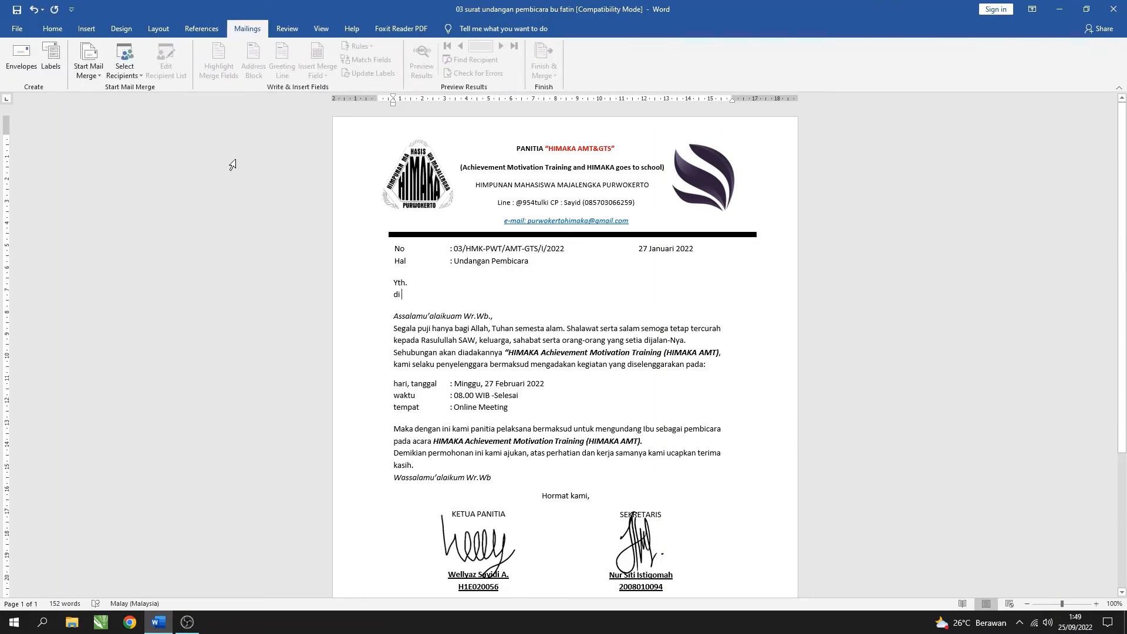
pyautogui.click(130, 67)
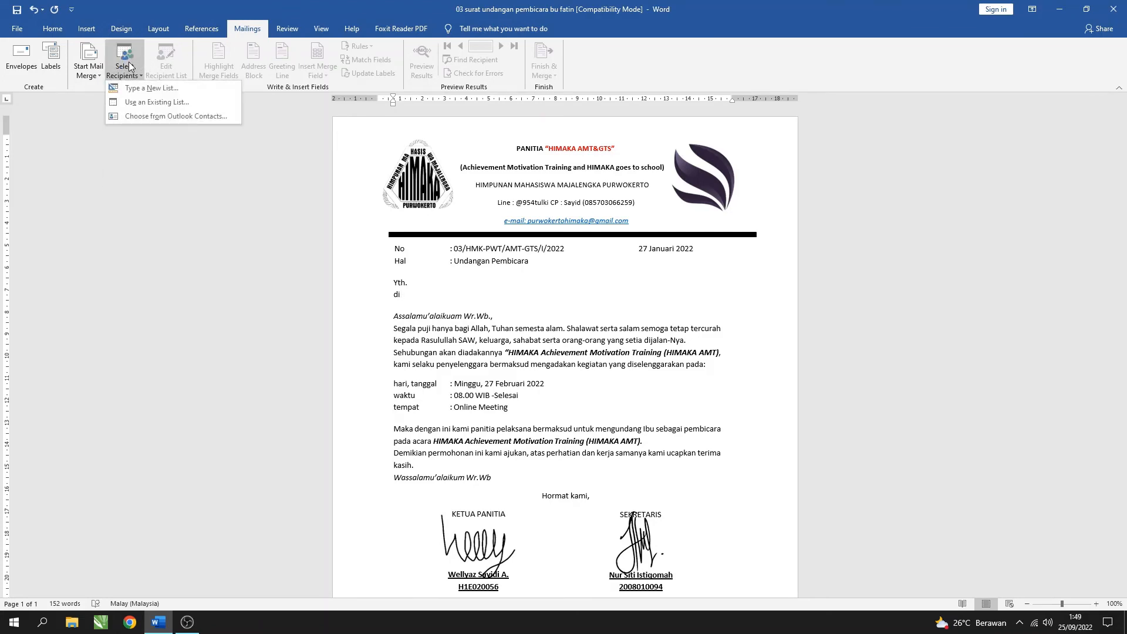
pyautogui.click(126, 103)
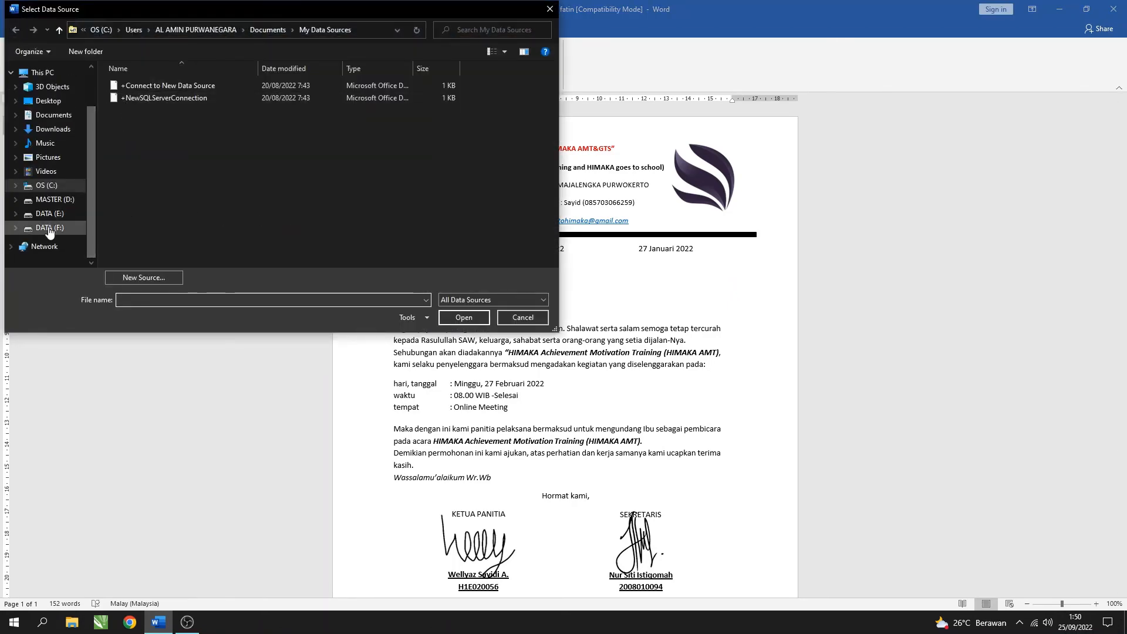
pyautogui.click(49, 246)
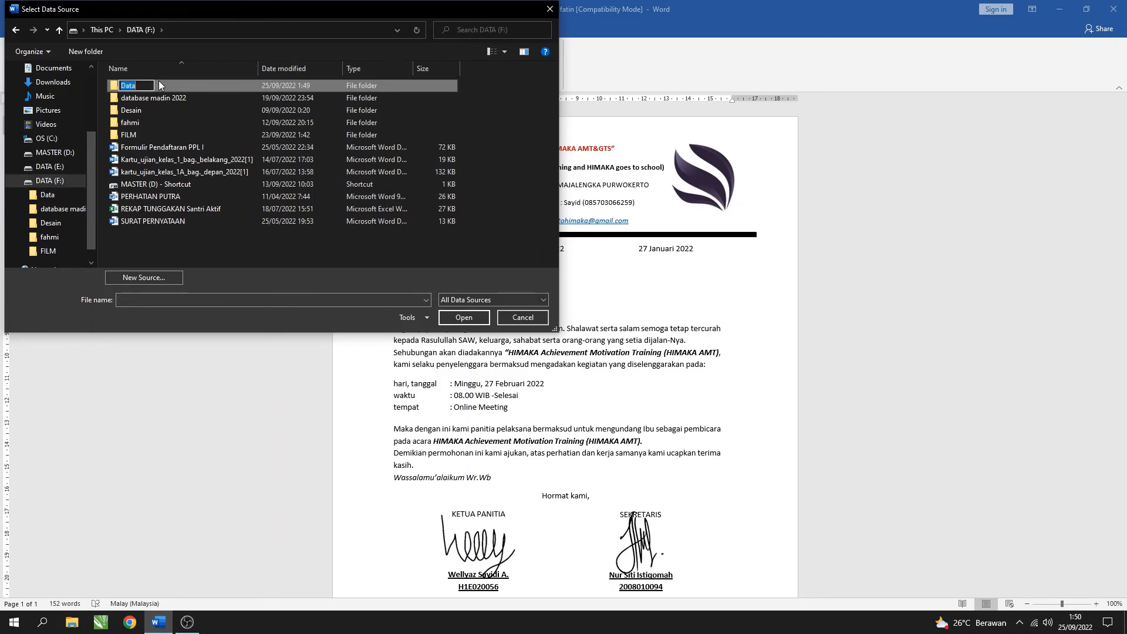
pyautogui.doubleClick(163, 85)
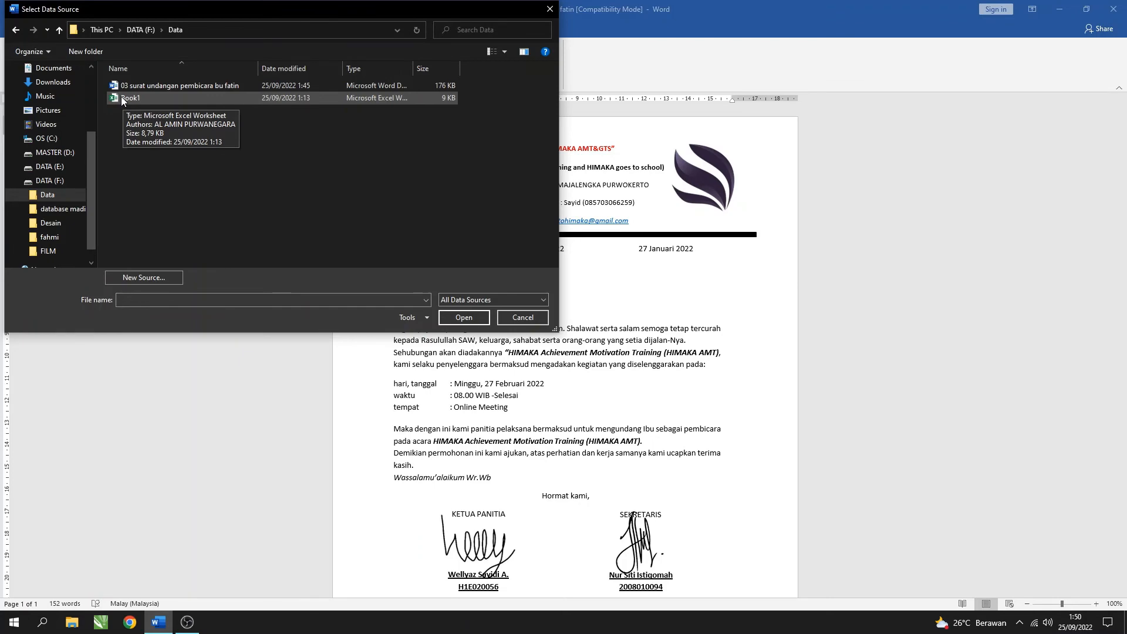
pyautogui.doubleClick(121, 97)
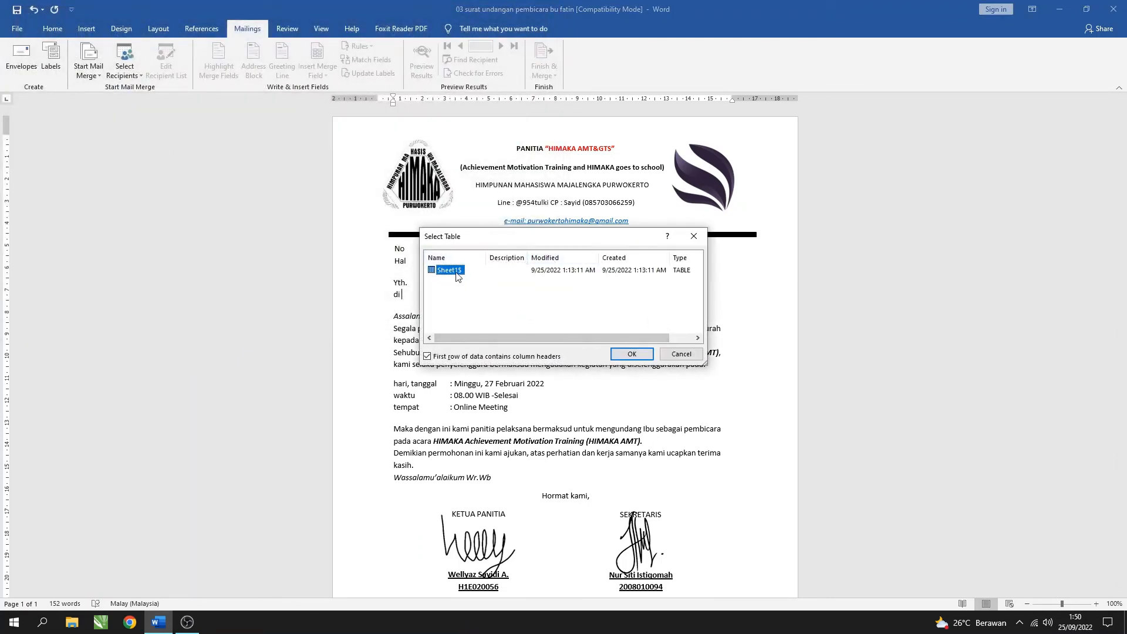
pyautogui.click(623, 359)
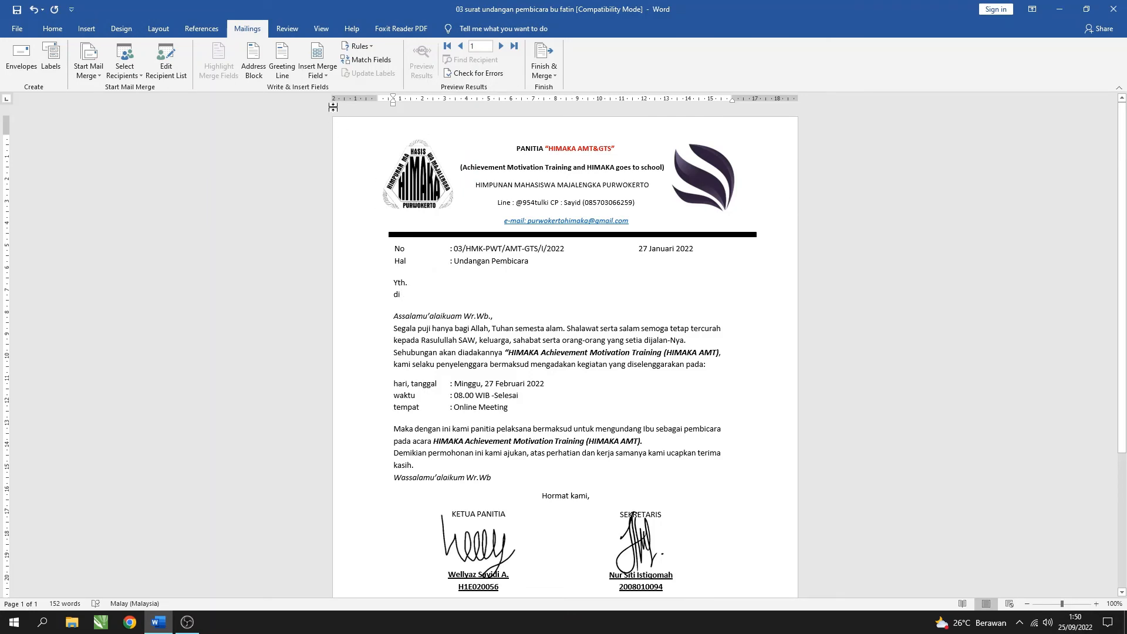
# Insert the NAMA merge field after "Yth." and the INSTANSI merge field after "di" in the letter's addressee lines
pyautogui.click(324, 74)
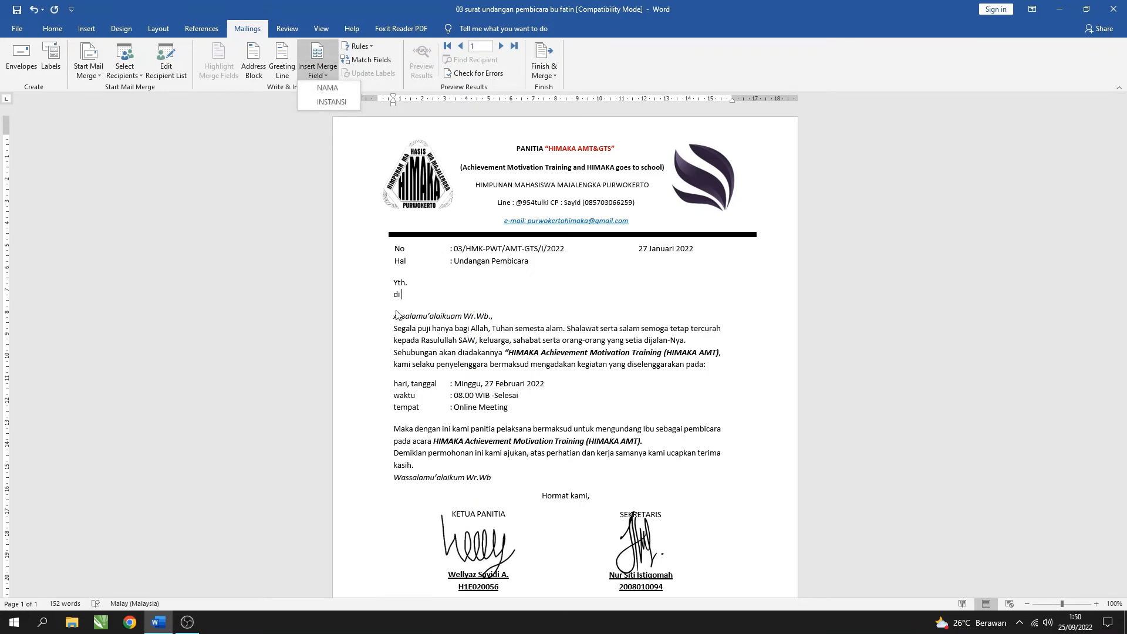
pyautogui.click(419, 284)
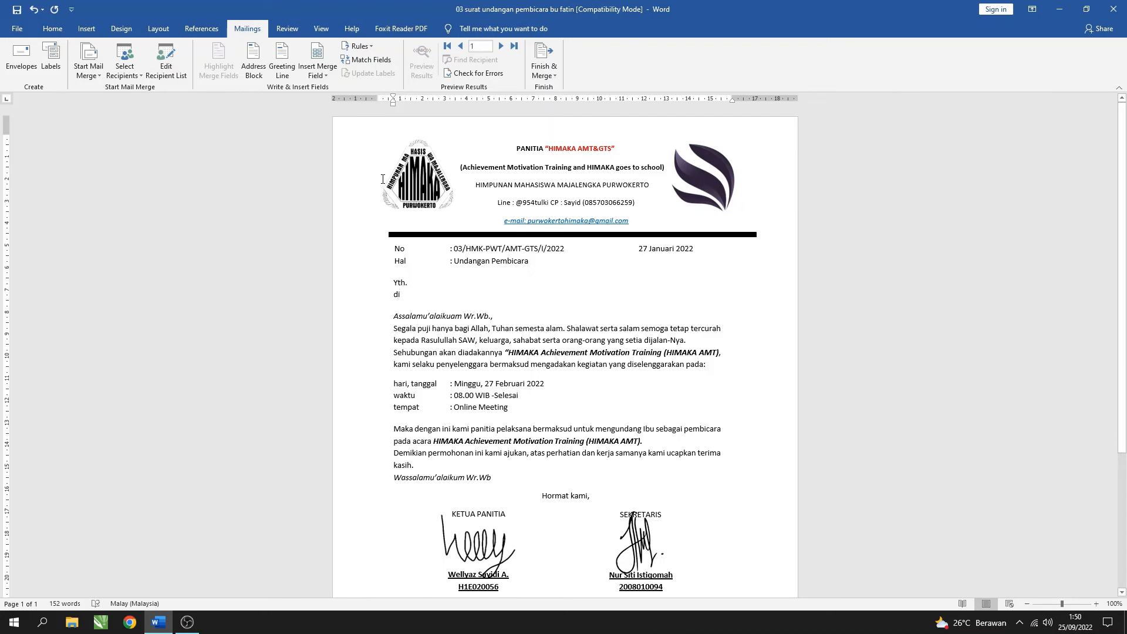
pyautogui.click(318, 70)
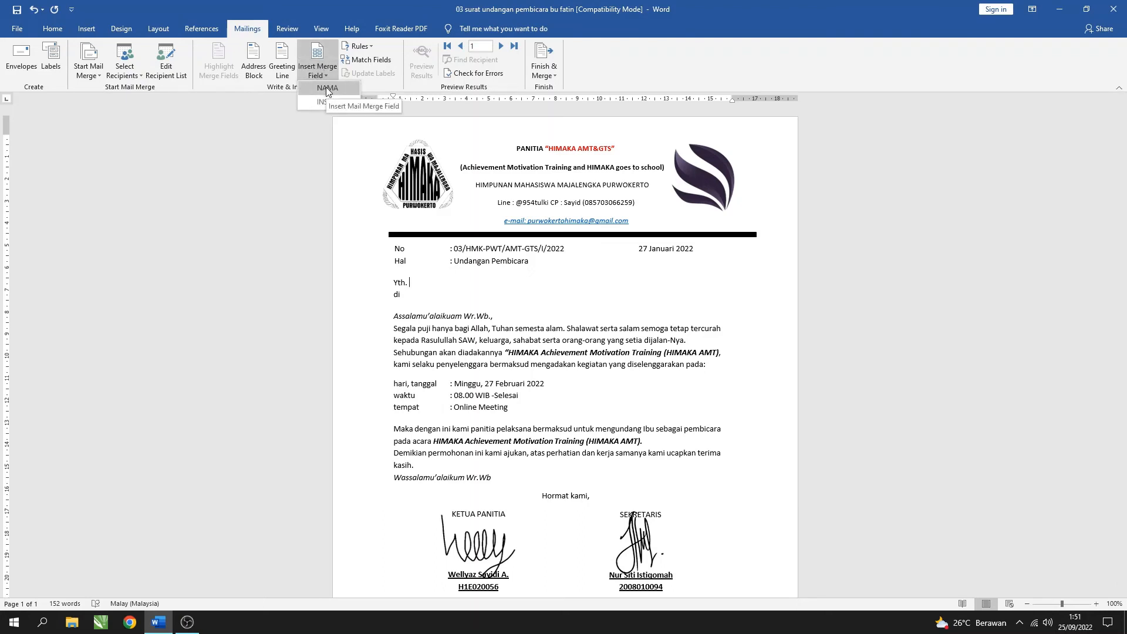
pyautogui.click(326, 87)
pyautogui.click(422, 295)
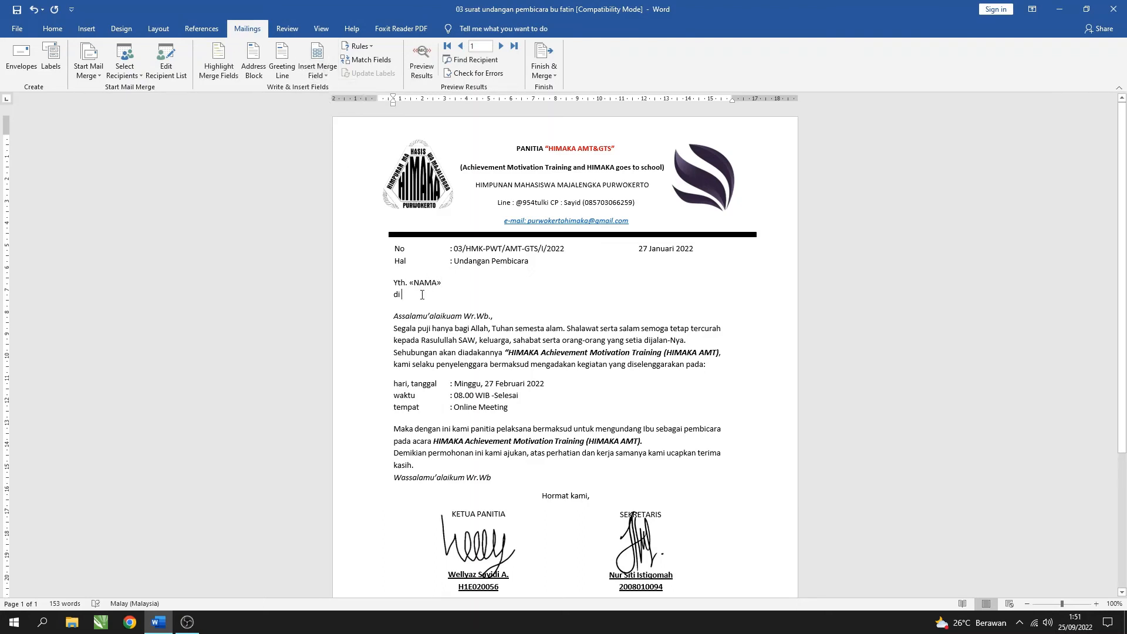
pyautogui.click(314, 70)
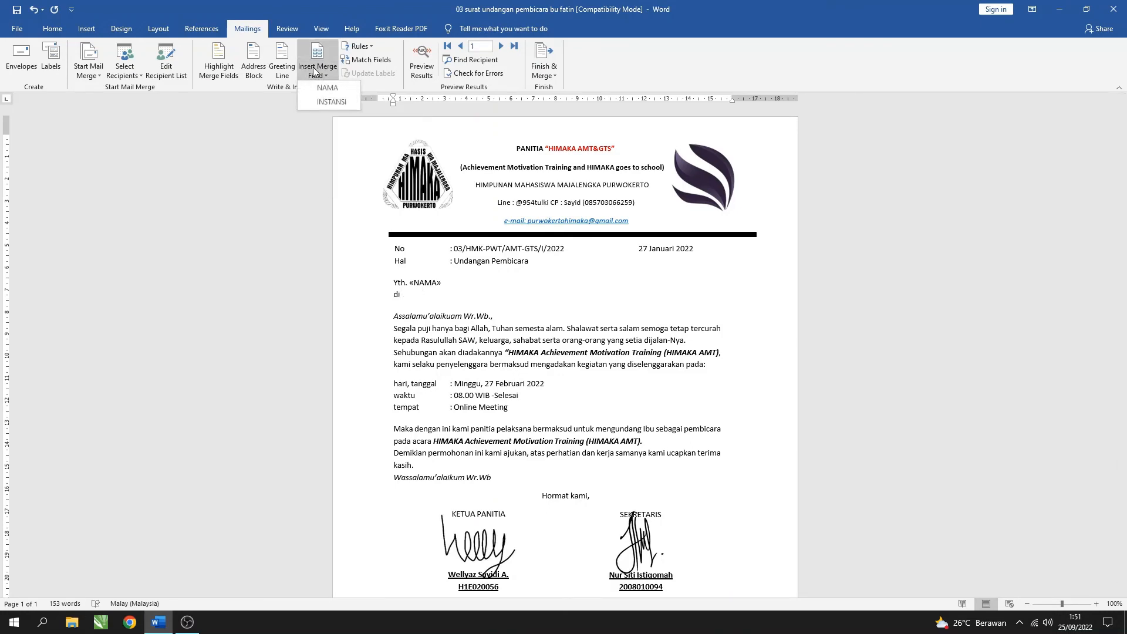
pyautogui.click(321, 103)
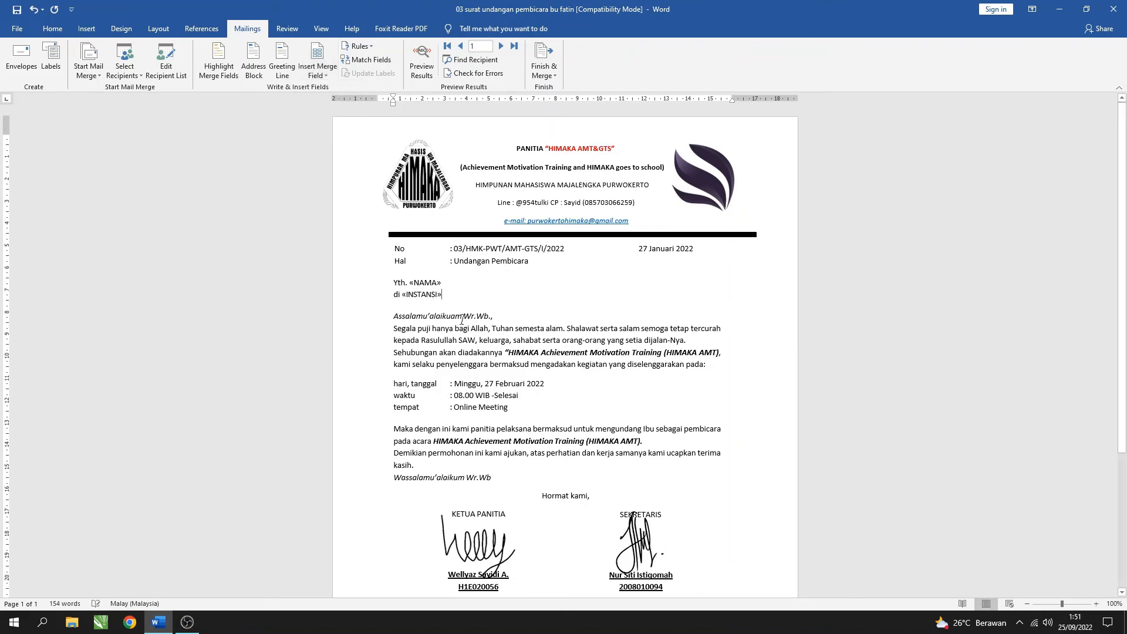
# Make both addressee lines with the NAMA and INSTANSI merge fields bold
pyautogui.click(425, 282)
pyautogui.doubleClick(425, 282)
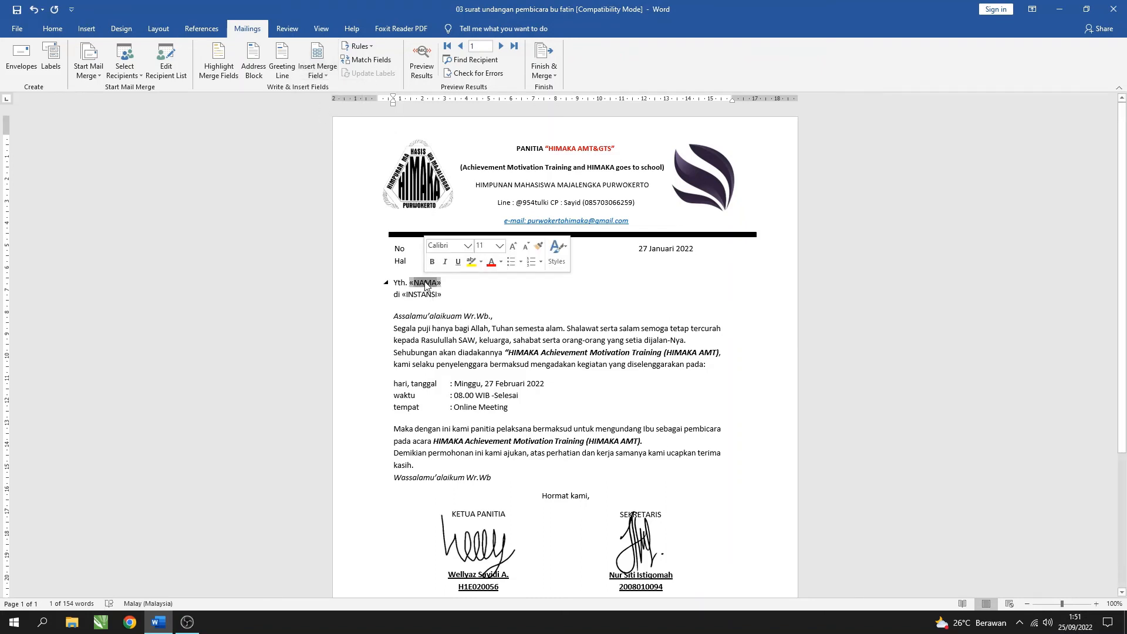
pyautogui.tripleClick(426, 286)
pyautogui.click(433, 261)
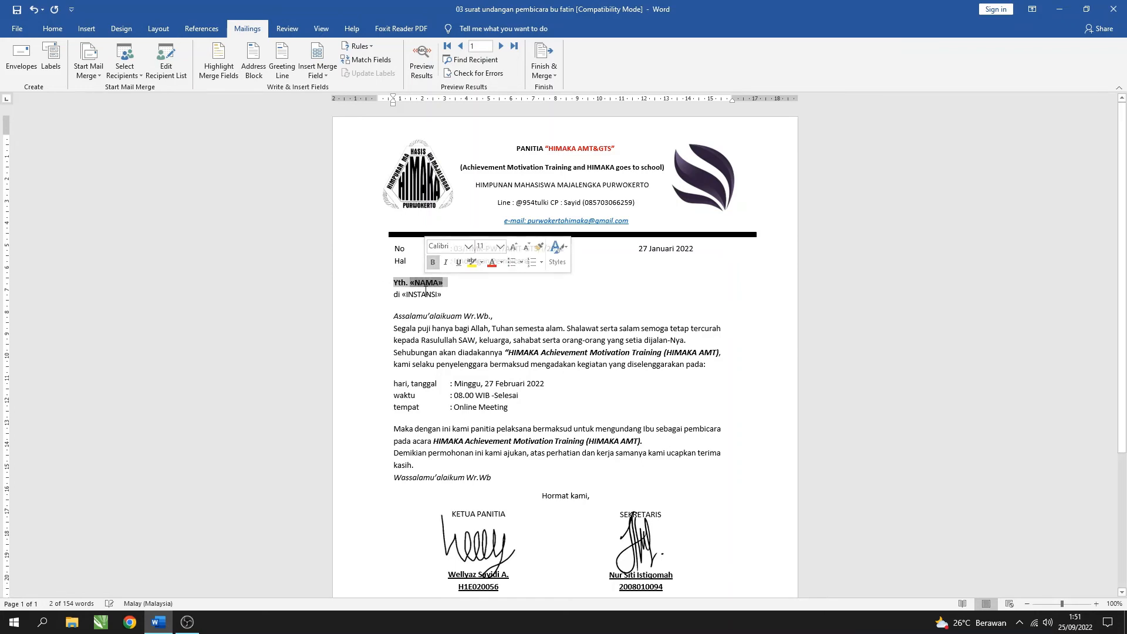
pyautogui.tripleClick(426, 295)
pyautogui.click(429, 279)
pyautogui.click(458, 286)
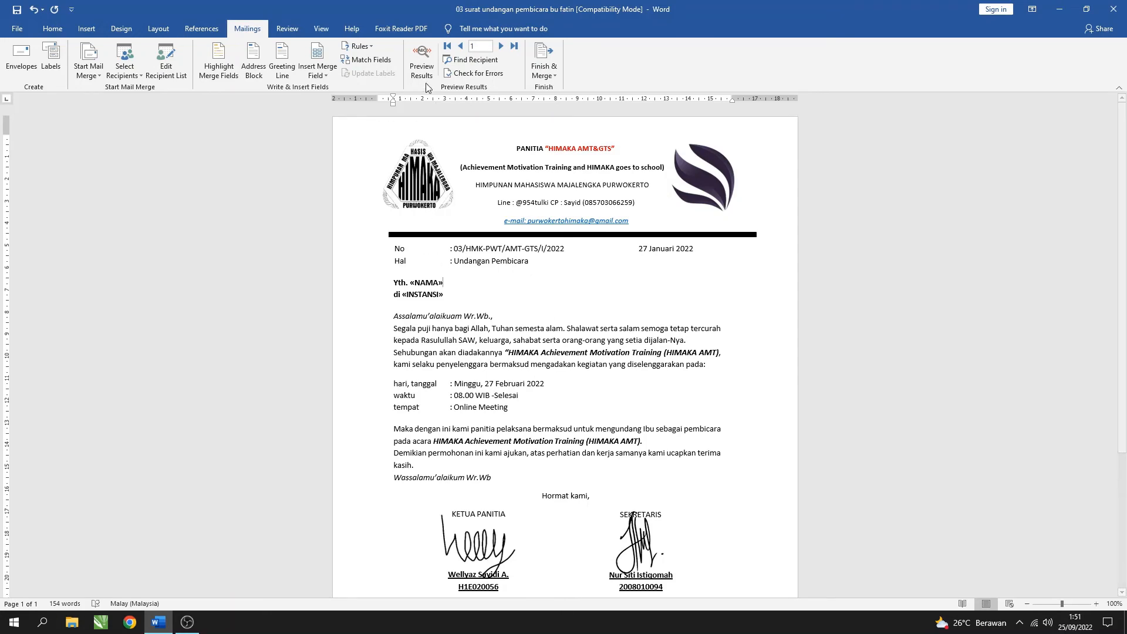
# Preview the merge results, going through the recipient records to the last one and back to the first
pyautogui.click(421, 54)
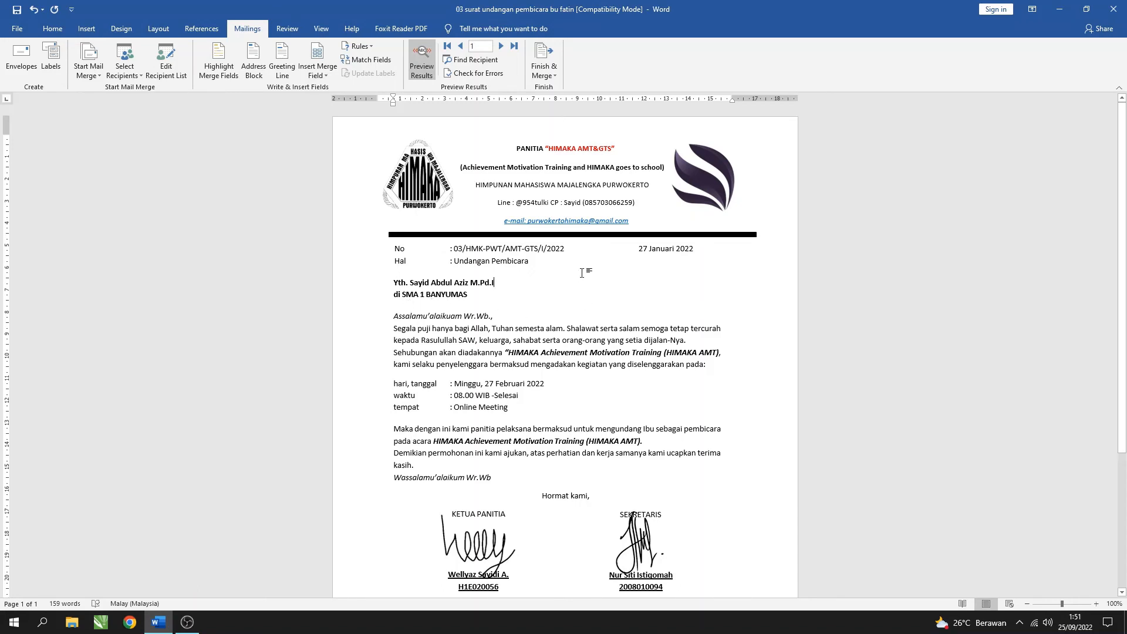
pyautogui.click(501, 46)
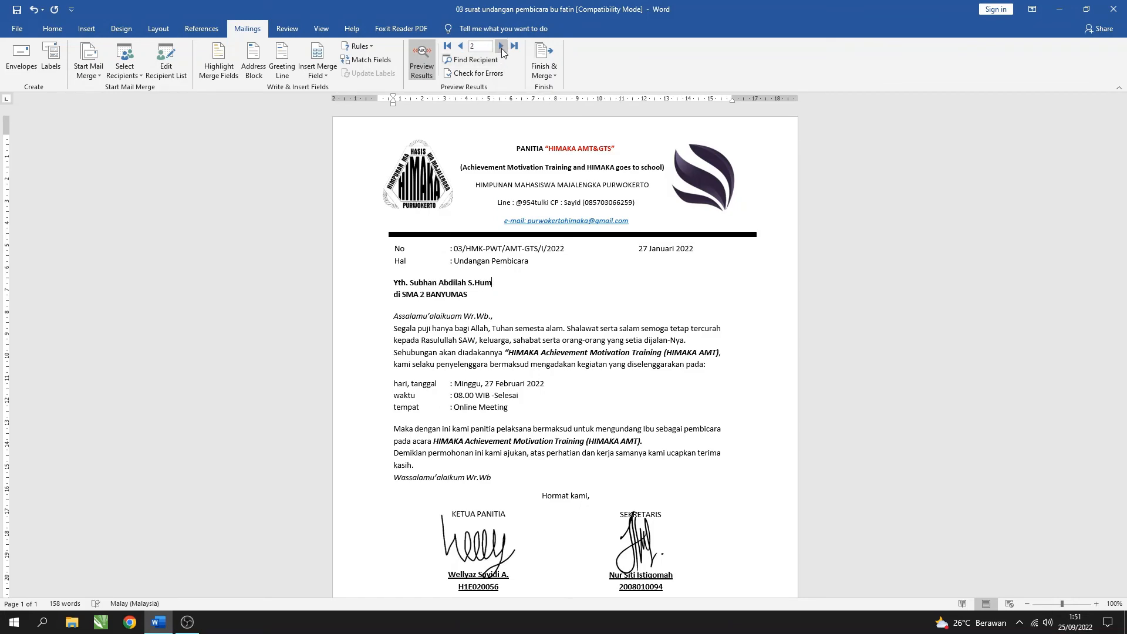
pyautogui.click(502, 50)
pyautogui.click(502, 50)
pyautogui.click(502, 50)
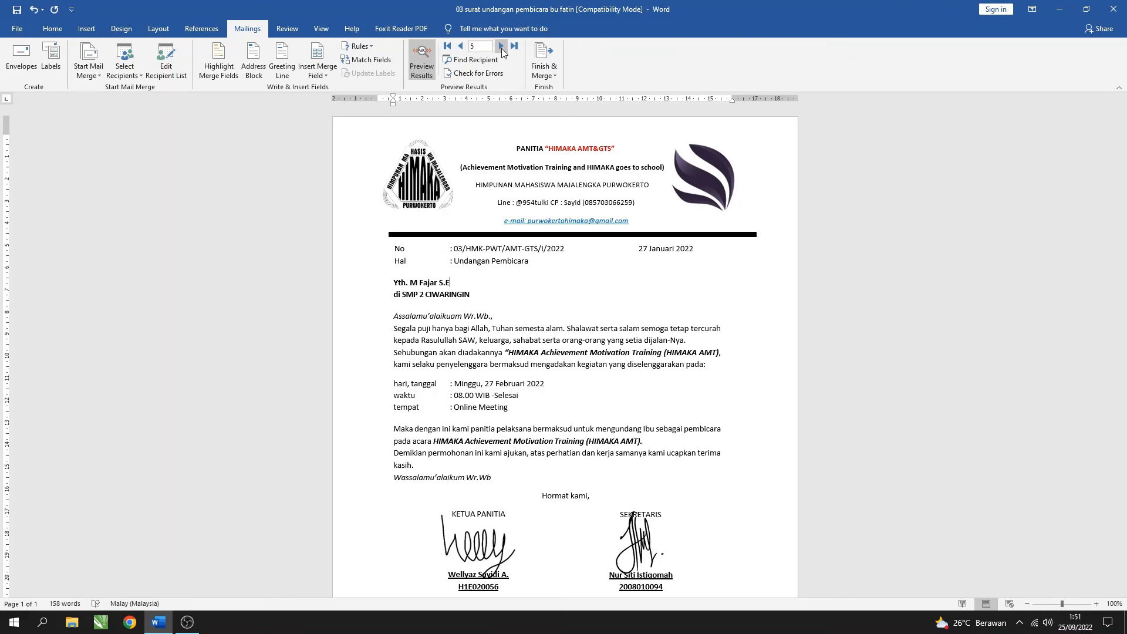
pyautogui.click(501, 48)
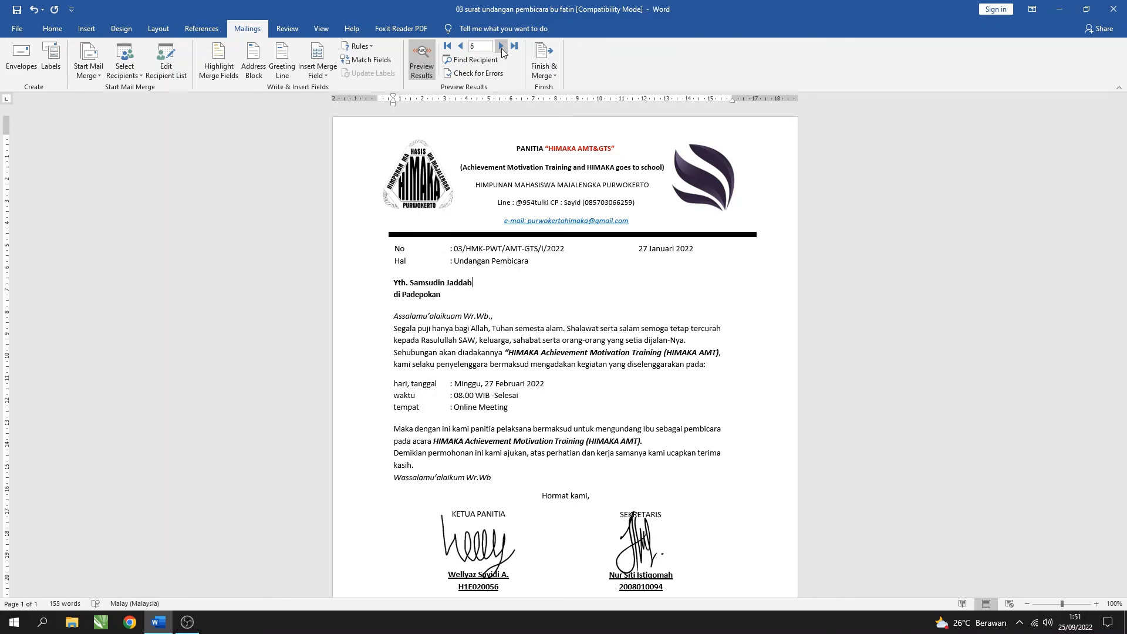
pyautogui.click(500, 48)
pyautogui.click(462, 47)
pyautogui.click(462, 46)
pyautogui.click(462, 47)
pyautogui.click(462, 46)
pyautogui.click(462, 46)
pyautogui.click(462, 46)
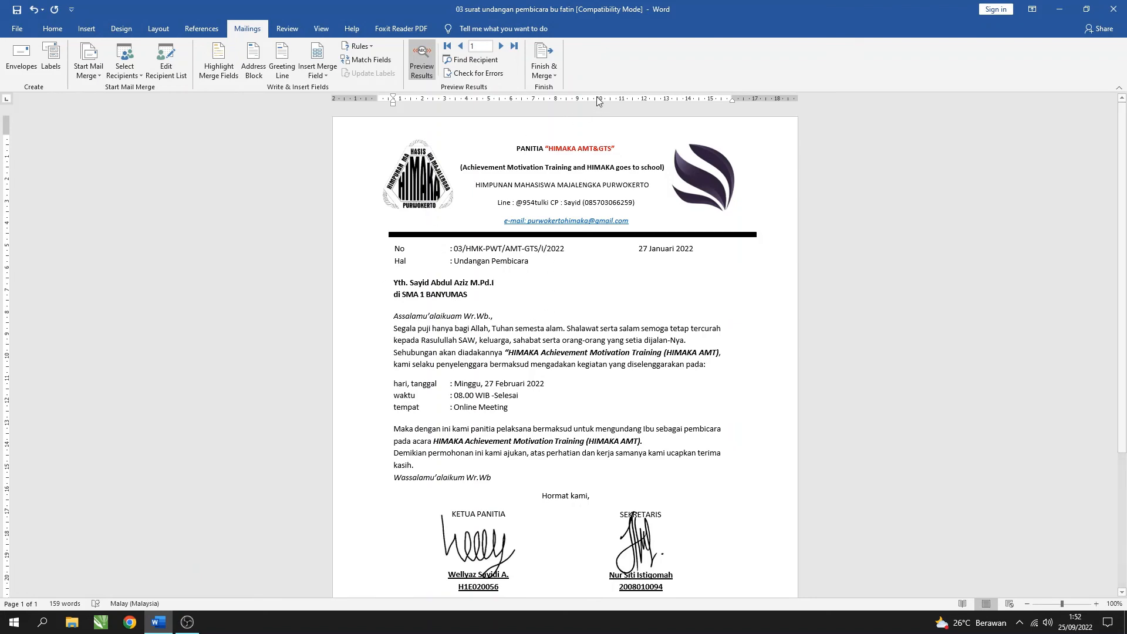
# Finish the merge by generating a new document of individually editable letters for all records
pyautogui.click(549, 66)
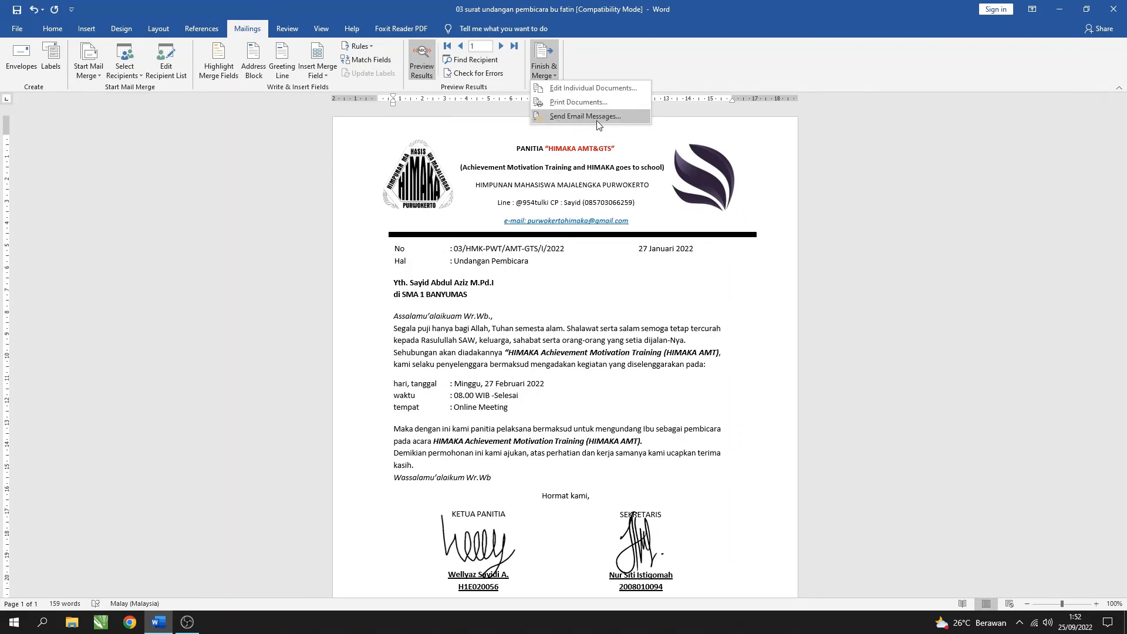
pyautogui.click(576, 87)
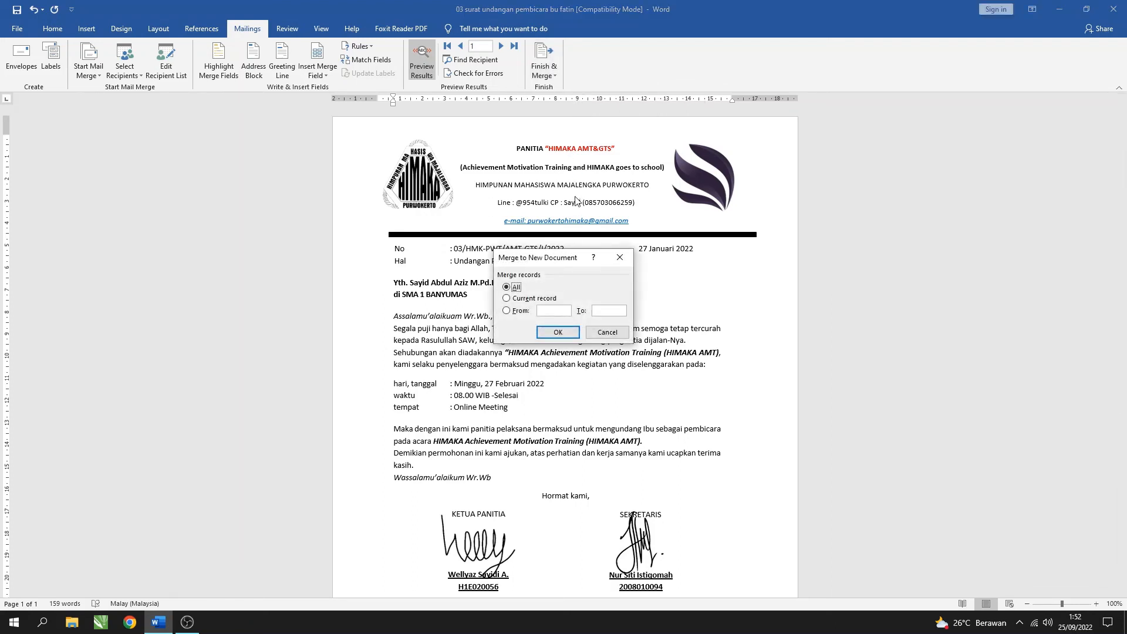
pyautogui.click(559, 335)
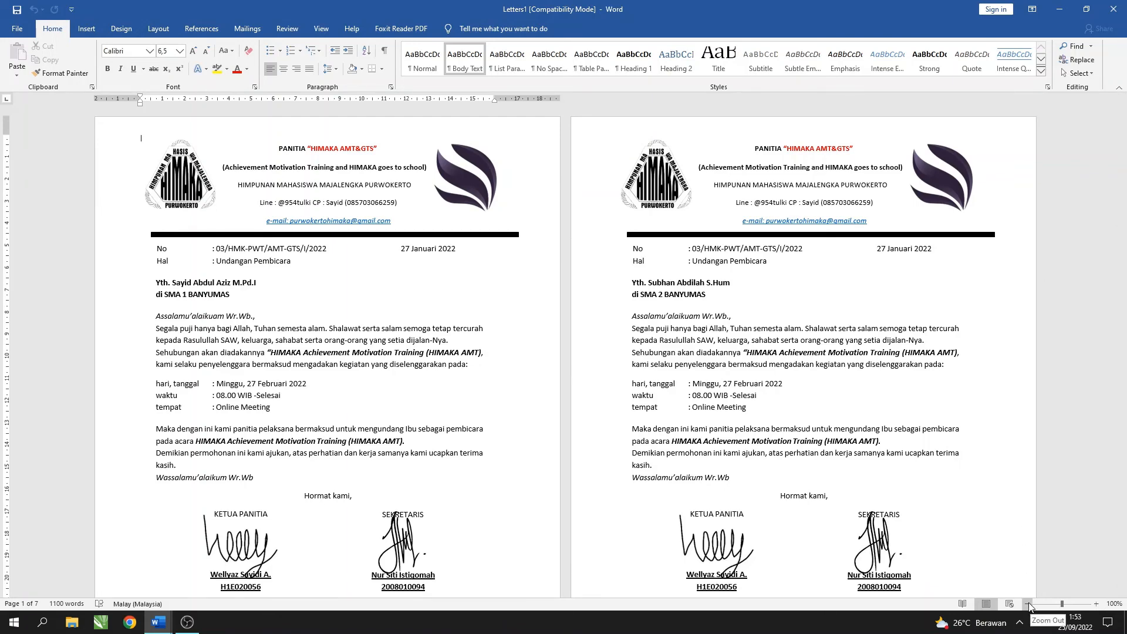
# Examine the addressee lines across all the merged letters, including an overview at 40% zoom
pyautogui.scroll(-3, 1057, 544)
pyautogui.scroll(-20, 1058, 544)
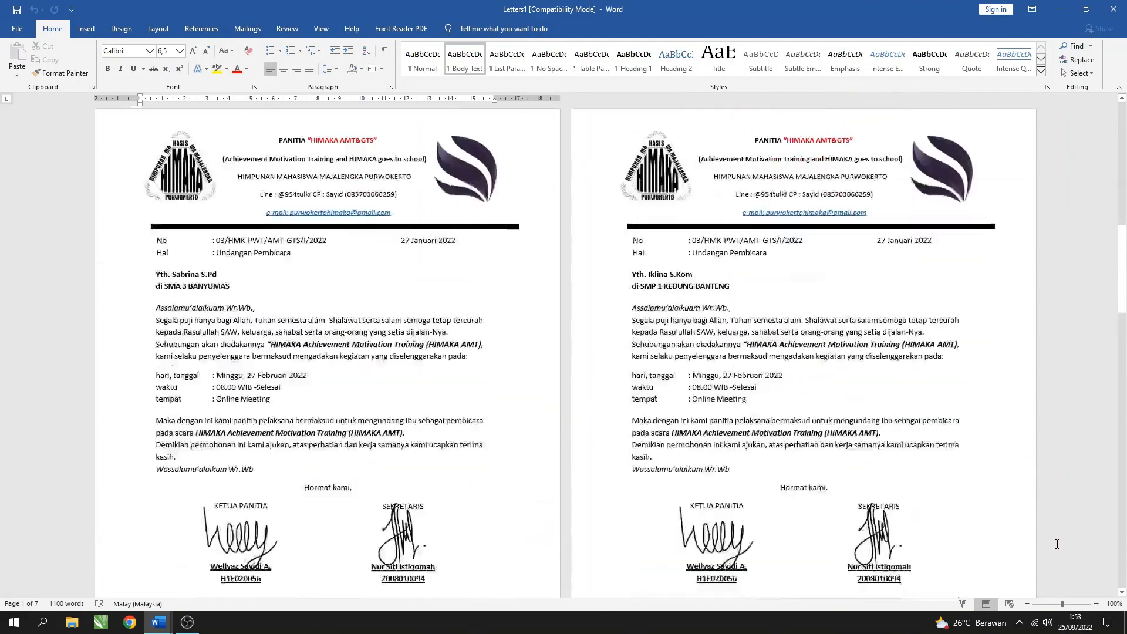
pyautogui.scroll(-10, 1057, 544)
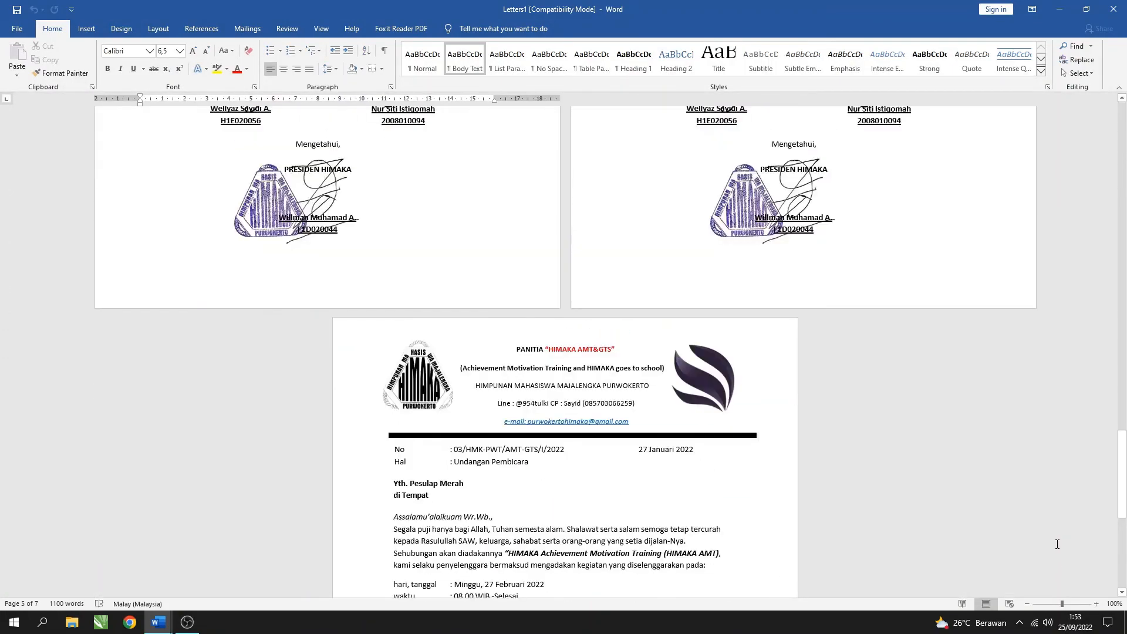
pyautogui.scroll(7, 1057, 544)
pyautogui.scroll(-5, 1057, 544)
pyautogui.scroll(5, 1057, 544)
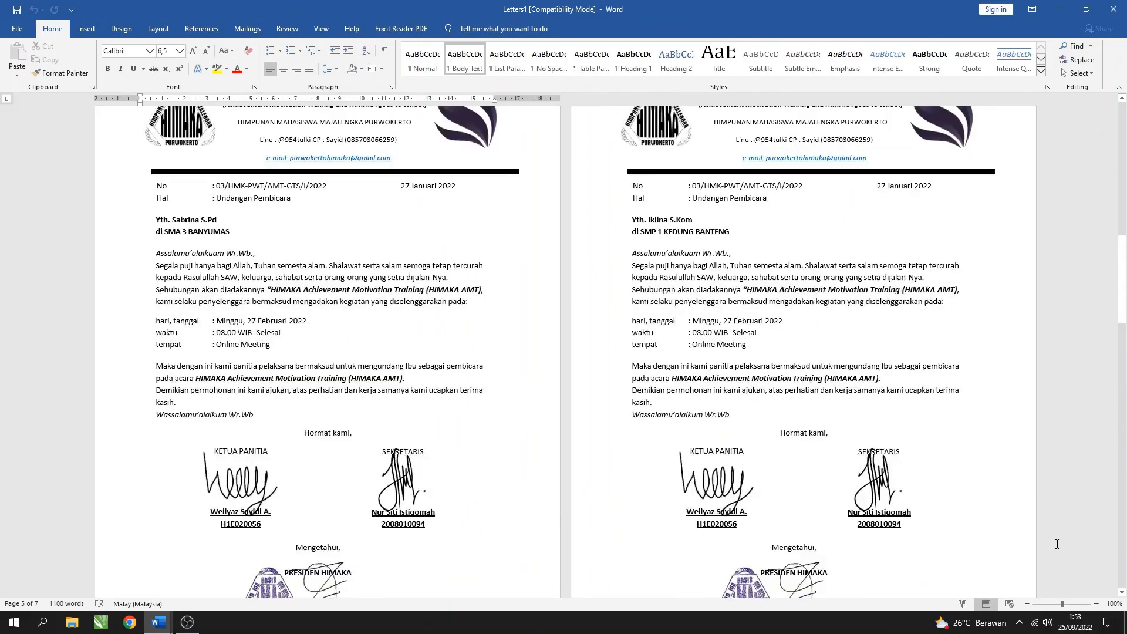
pyautogui.scroll(15, 1057, 544)
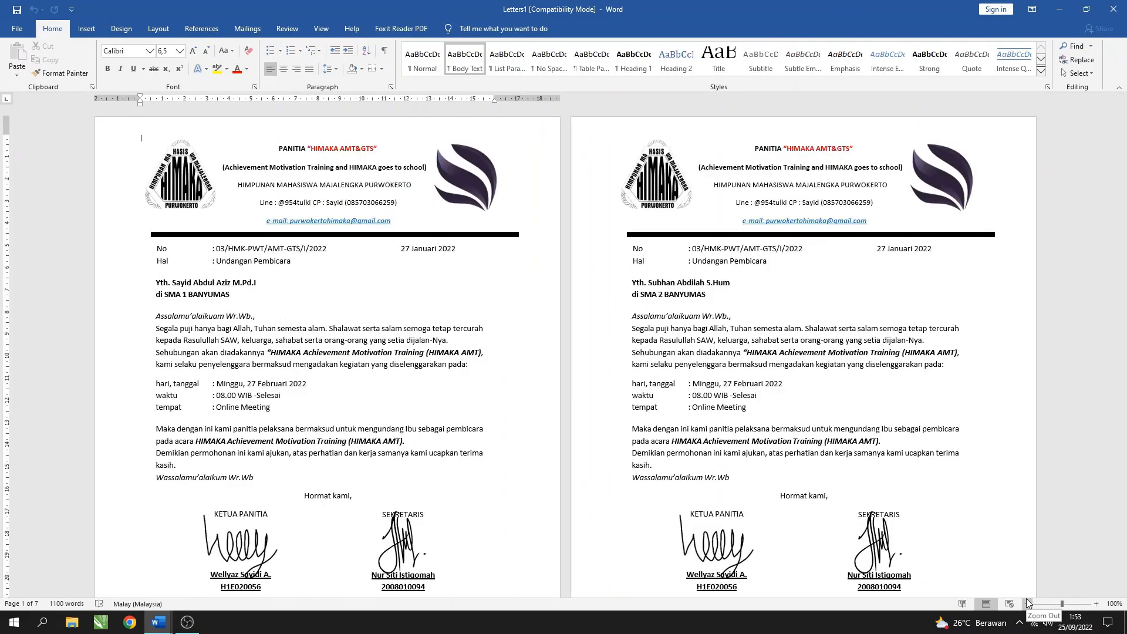
pyautogui.click(1027, 602)
pyautogui.click(1027, 602)
pyautogui.click(1026, 603)
pyautogui.click(1026, 602)
pyautogui.click(1026, 603)
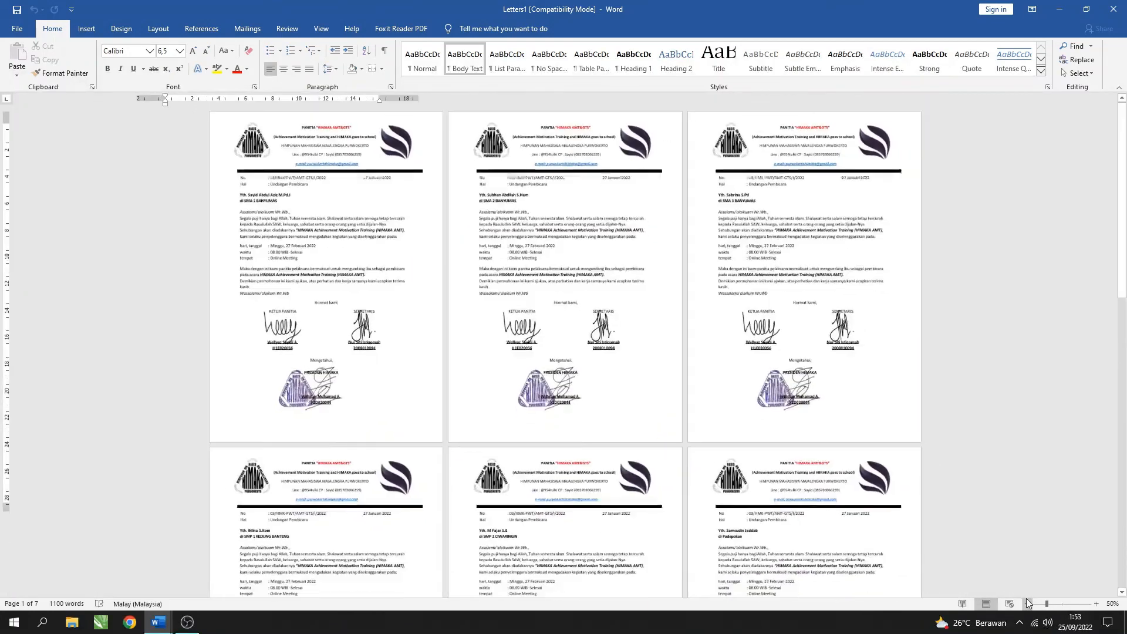
pyautogui.click(1027, 602)
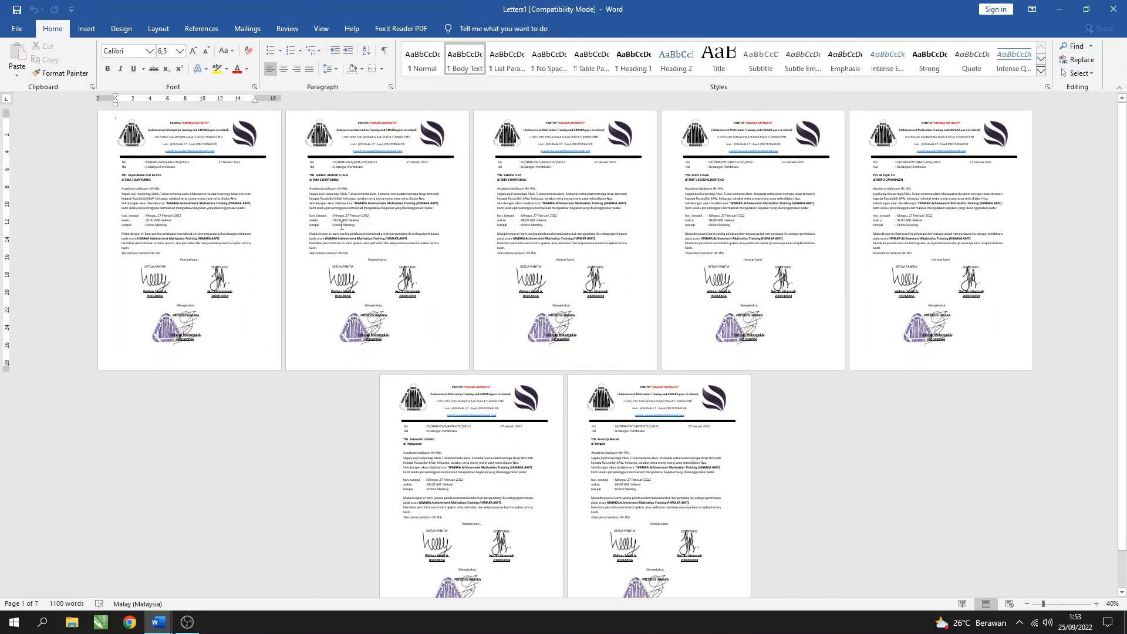
# Save the merged letters as the Word Document surat undangan in the Data folder on DATA (F:), accepting the upgrade to the newest file format
pyautogui.click(27, 31)
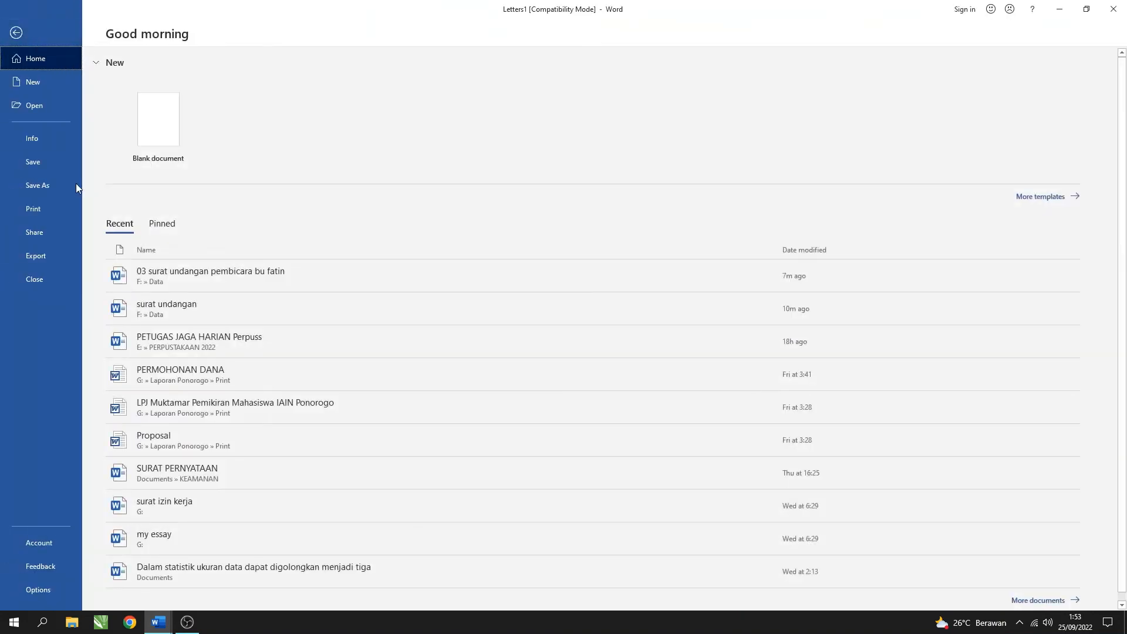
pyautogui.click(36, 165)
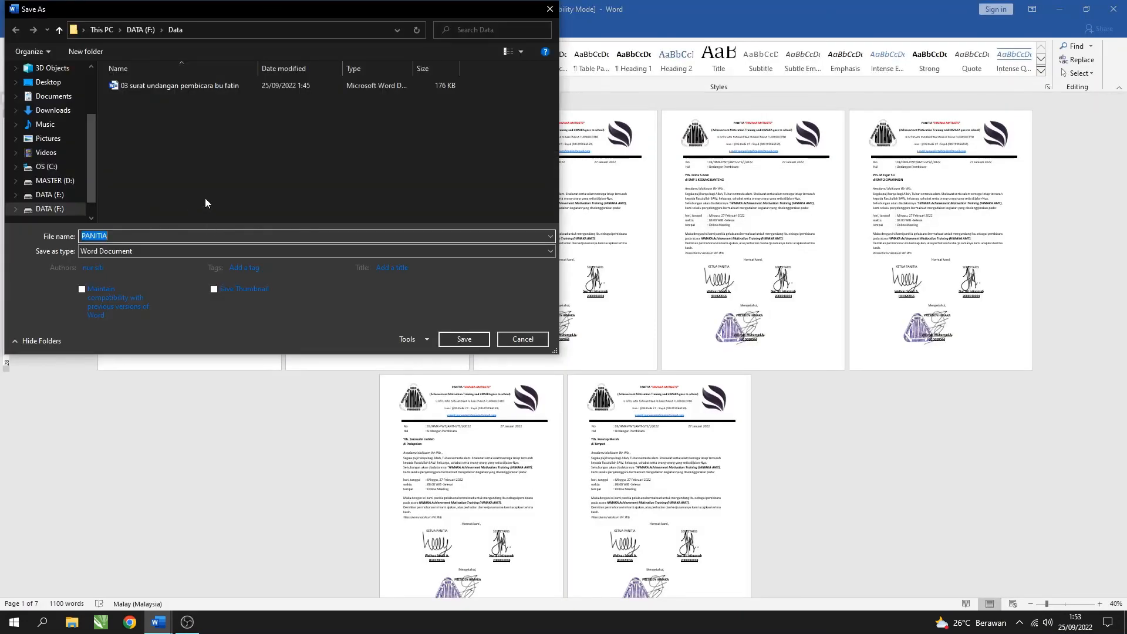
pyautogui.click(59, 209)
pyautogui.doubleClick(124, 86)
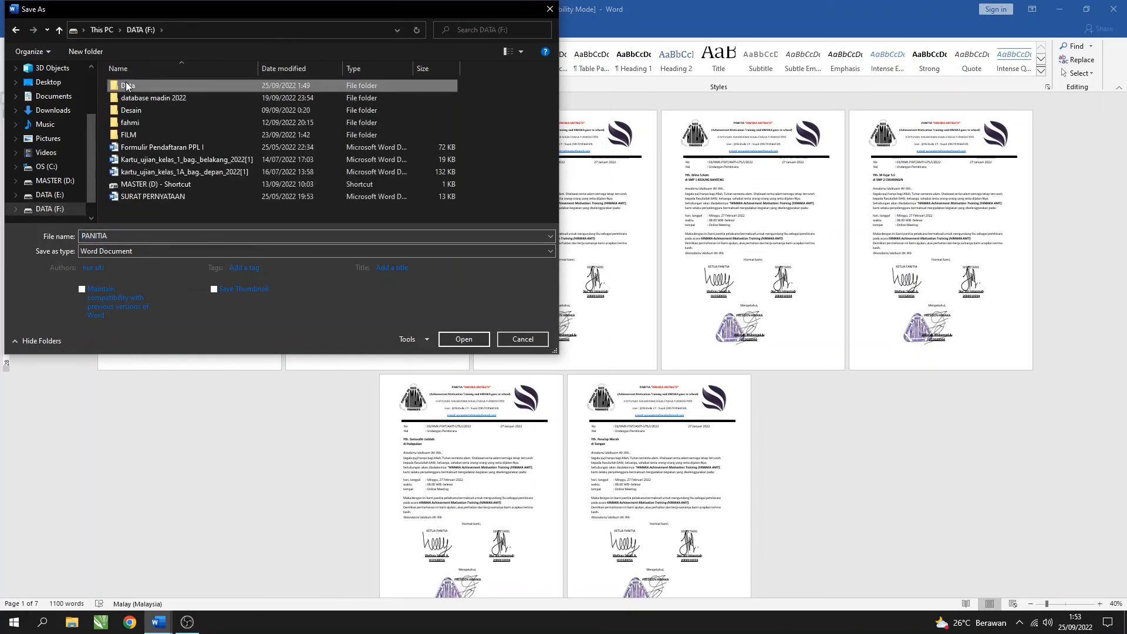
pyautogui.click(189, 238)
pyautogui.press('BackSpace')
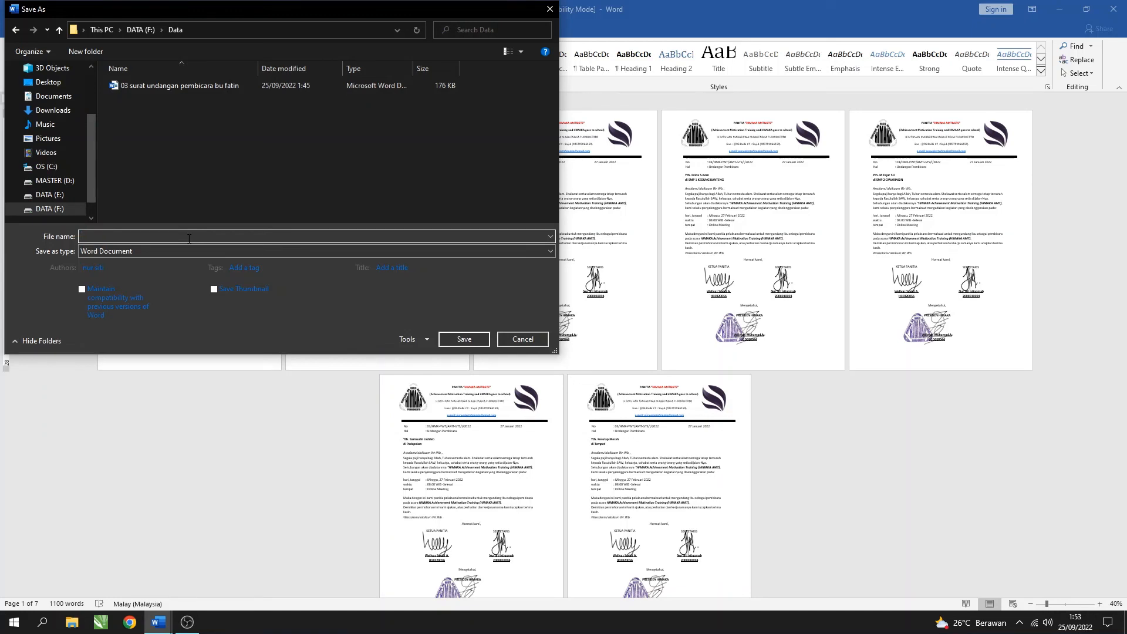
pyautogui.write('surat undangan')
pyautogui.click(465, 340)
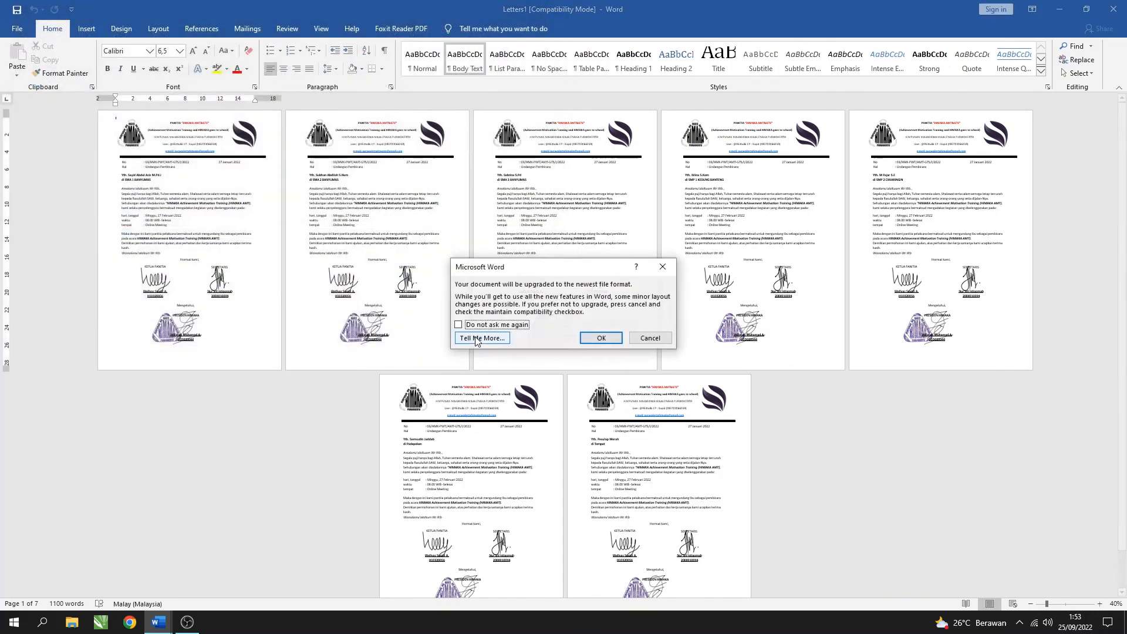
pyautogui.click(601, 339)
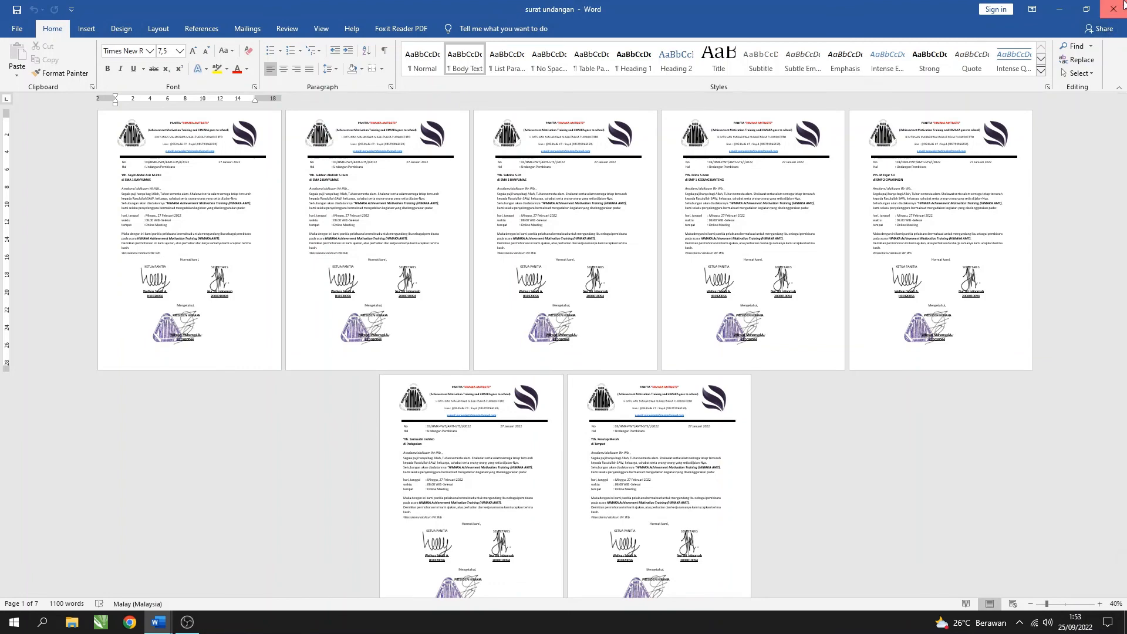
# Close the merged letters and the main invitation document, discarding the unsaved changes to the main document
pyautogui.click(1123, 5)
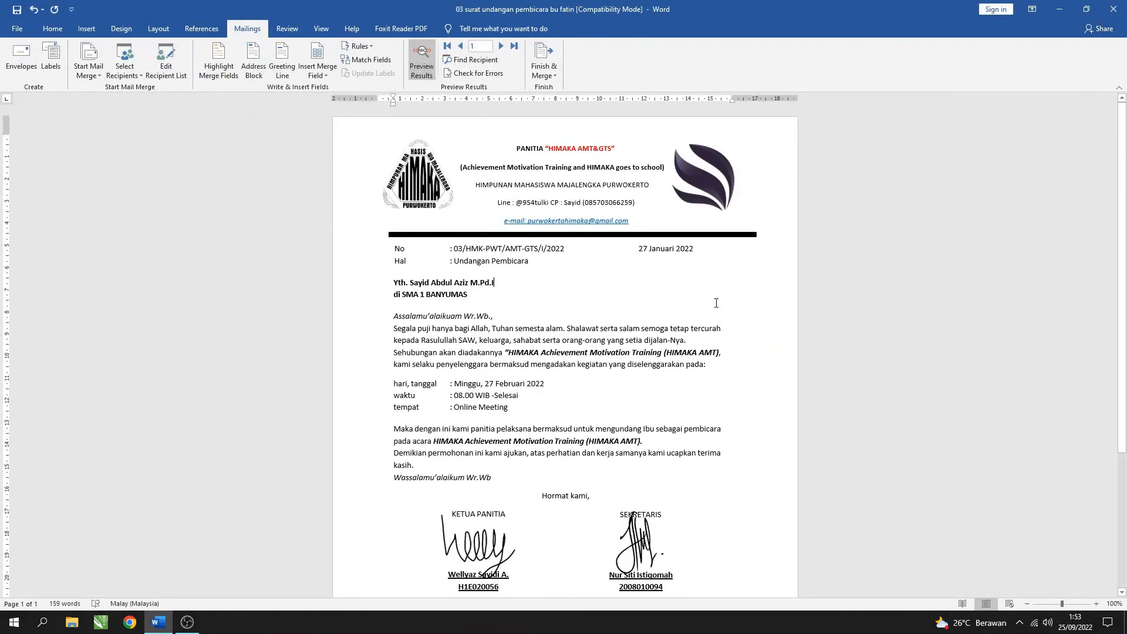
pyautogui.click(1114, 9)
pyautogui.click(559, 326)
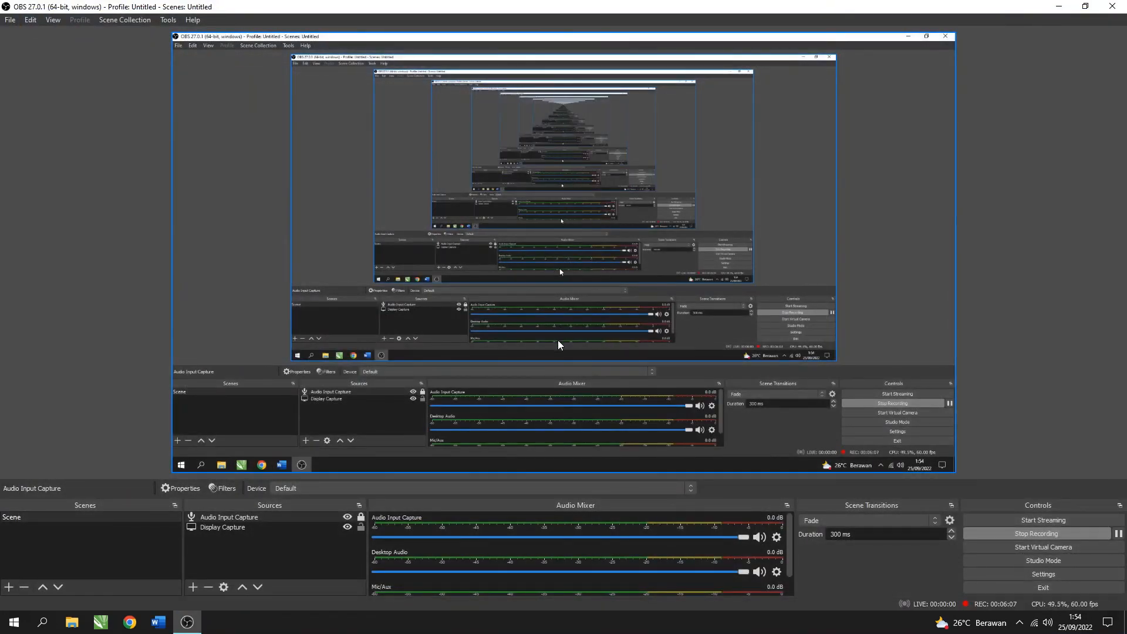
# Switch to File Explorer, go to the Data folder on DATA (F:), and open the surat undangan document
pyautogui.click(71, 623)
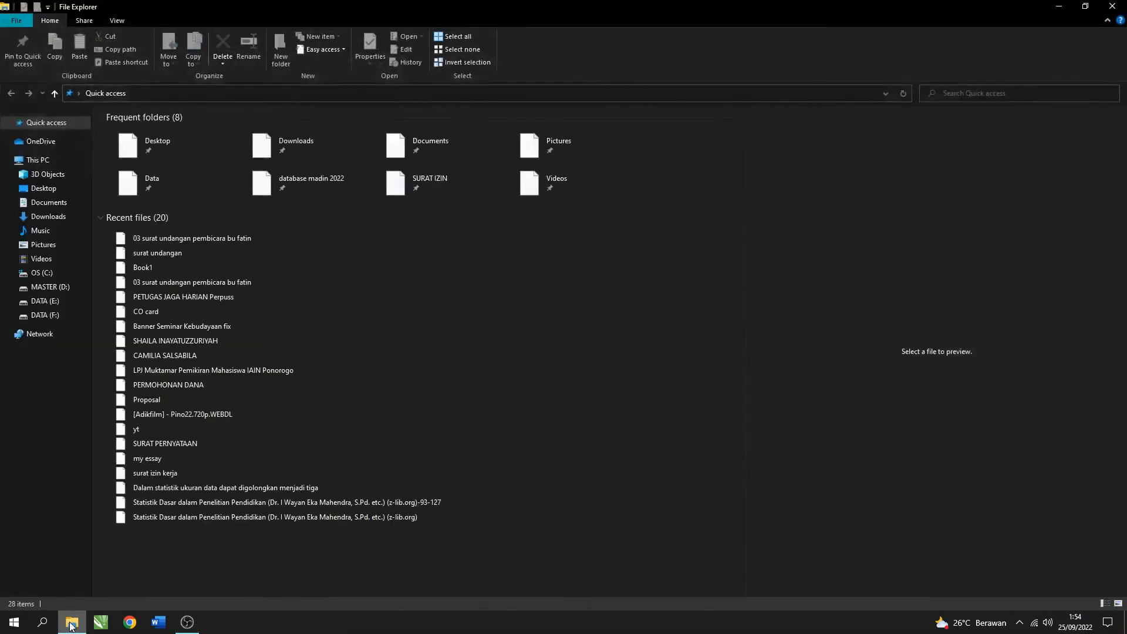
pyautogui.click(51, 316)
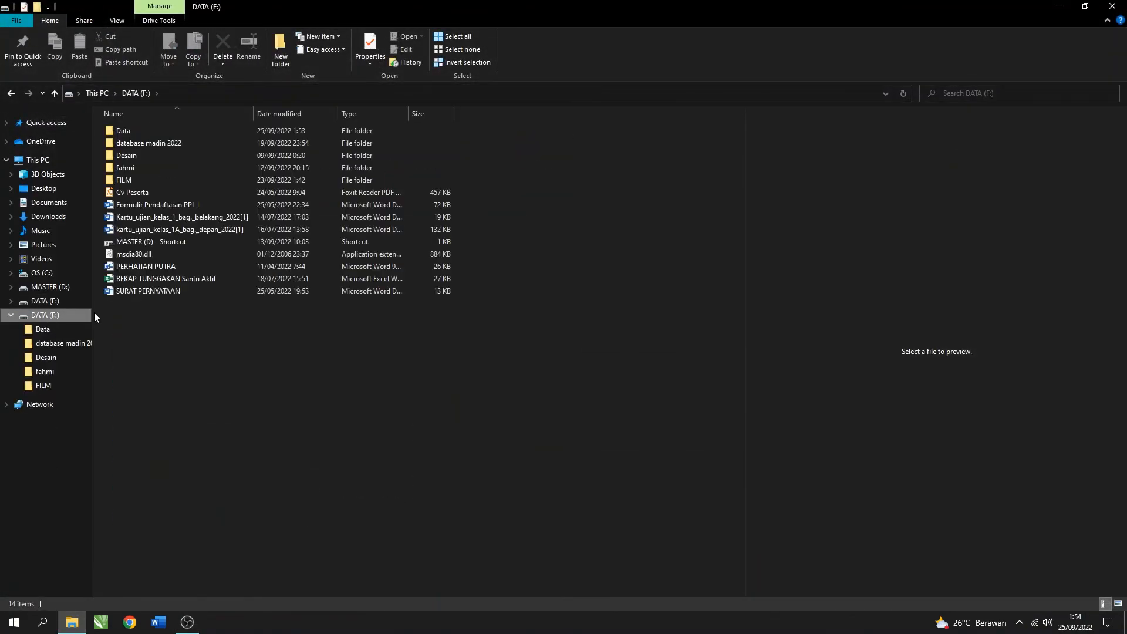
pyautogui.doubleClick(153, 131)
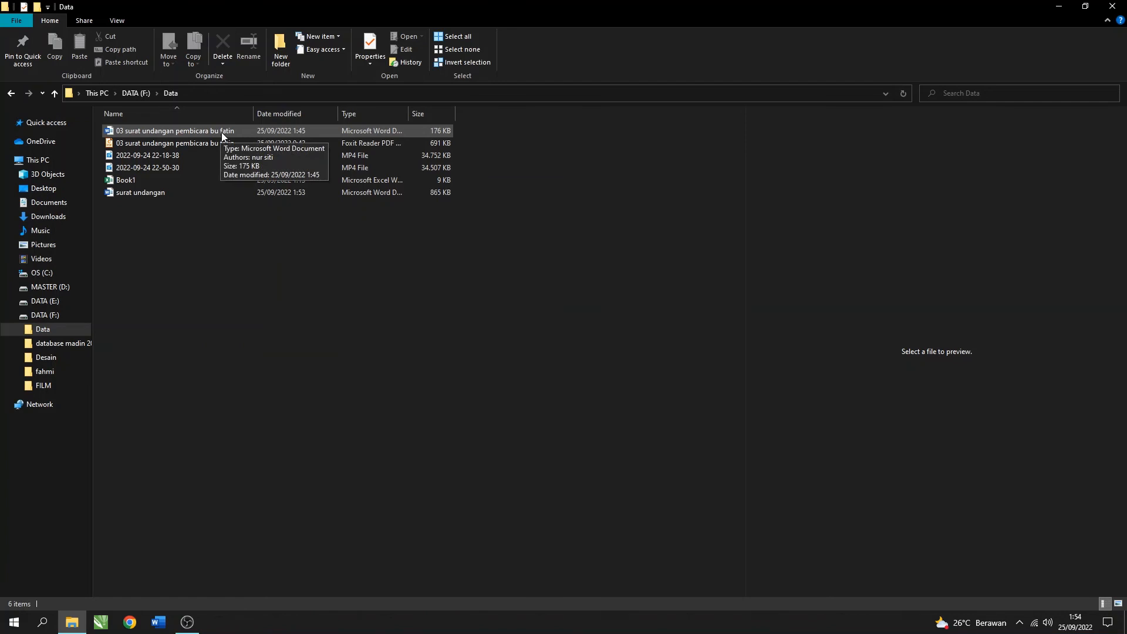
pyautogui.click(163, 193)
pyautogui.press('F2')
pyautogui.doubleClick(209, 196)
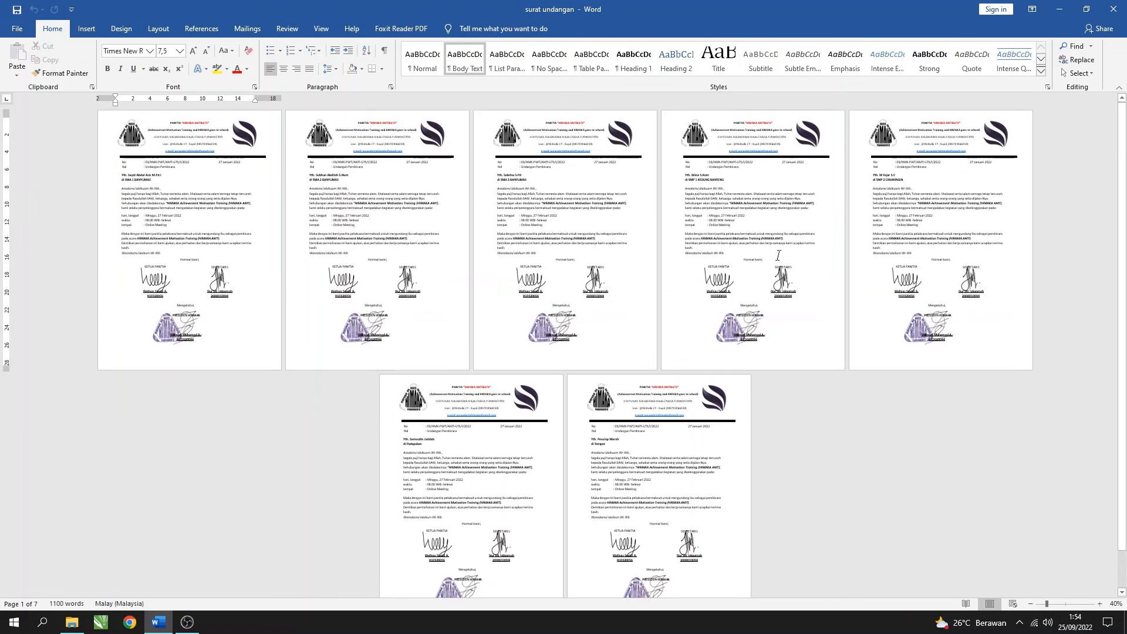
# Examine all the merged invitation letters at 80% zoom, and close the document
pyautogui.click(1097, 605)
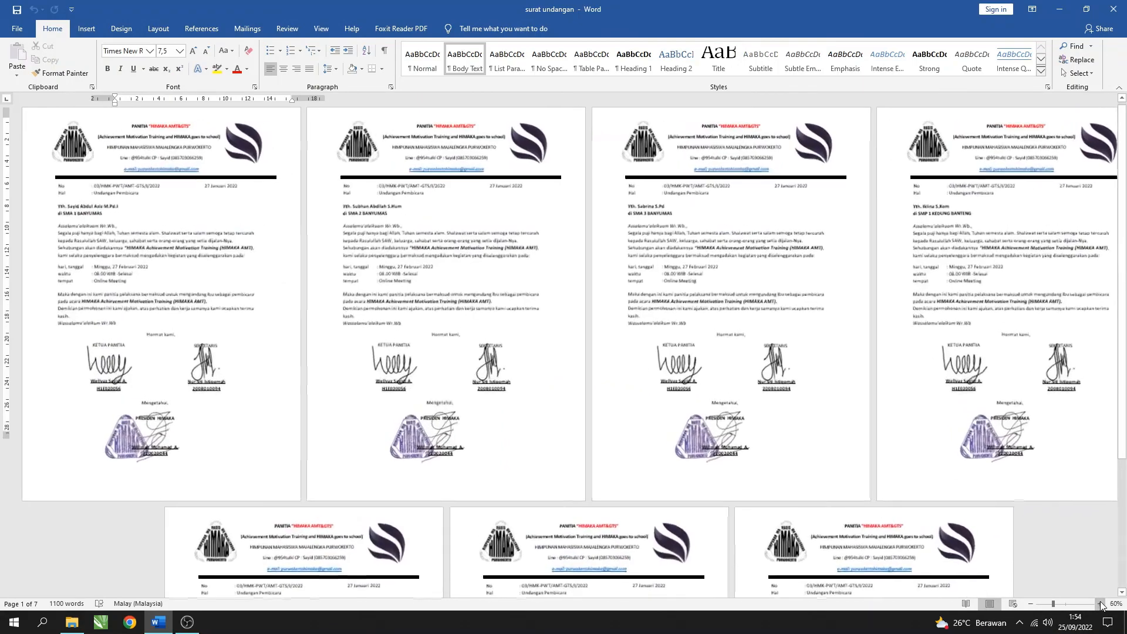
pyautogui.click(1099, 604)
pyautogui.click(1099, 604)
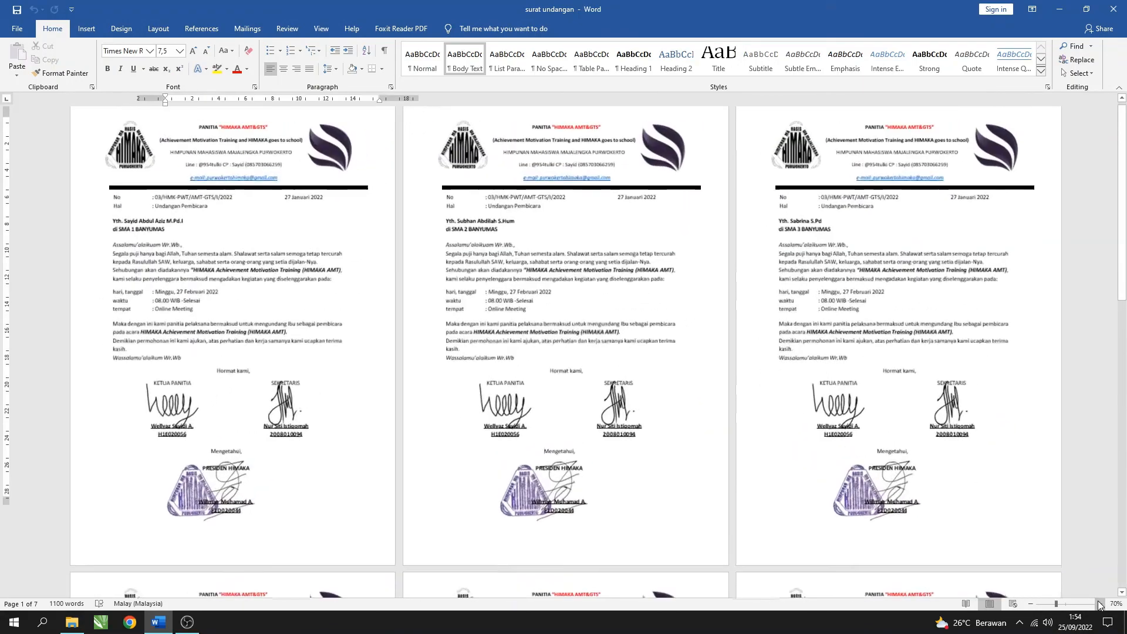
pyautogui.click(1100, 604)
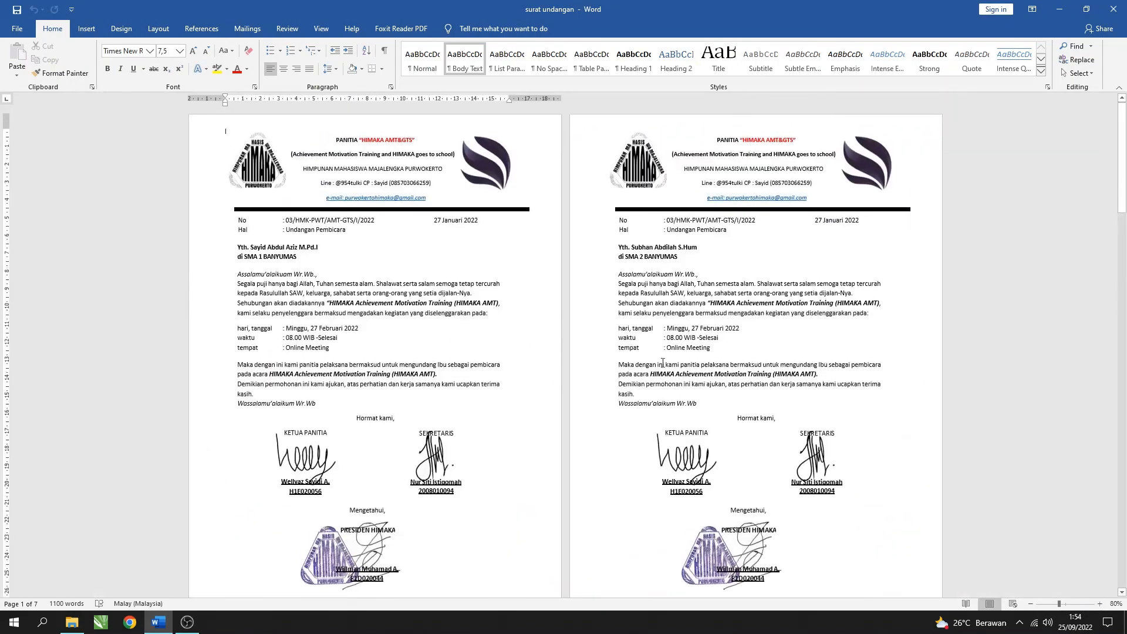
pyautogui.scroll(-10, 559, 304)
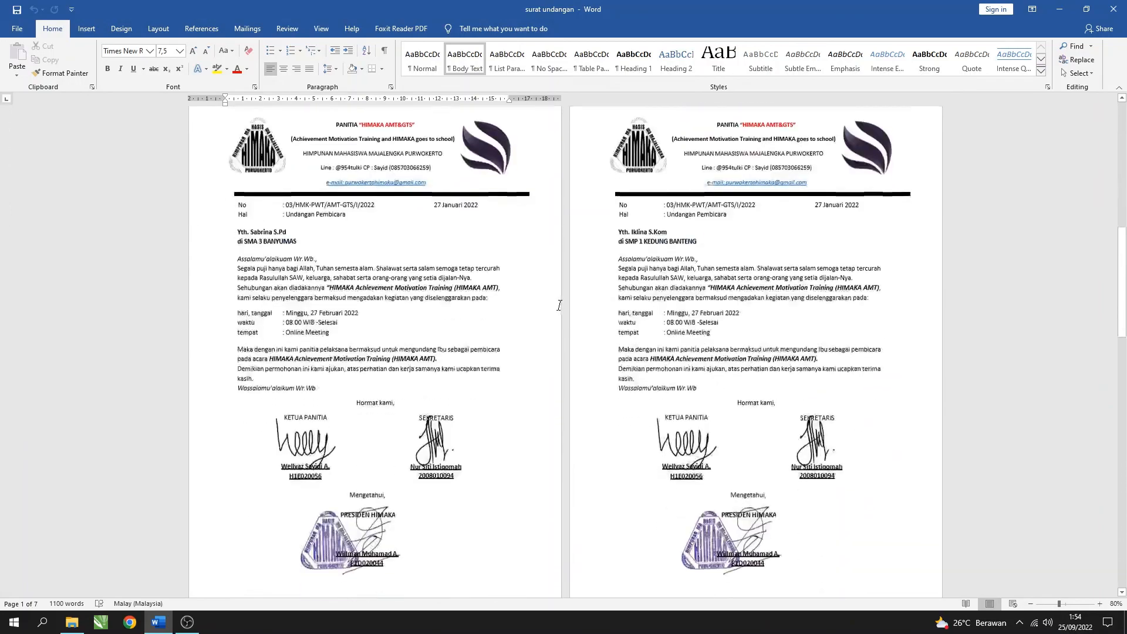
pyautogui.scroll(-8, 559, 305)
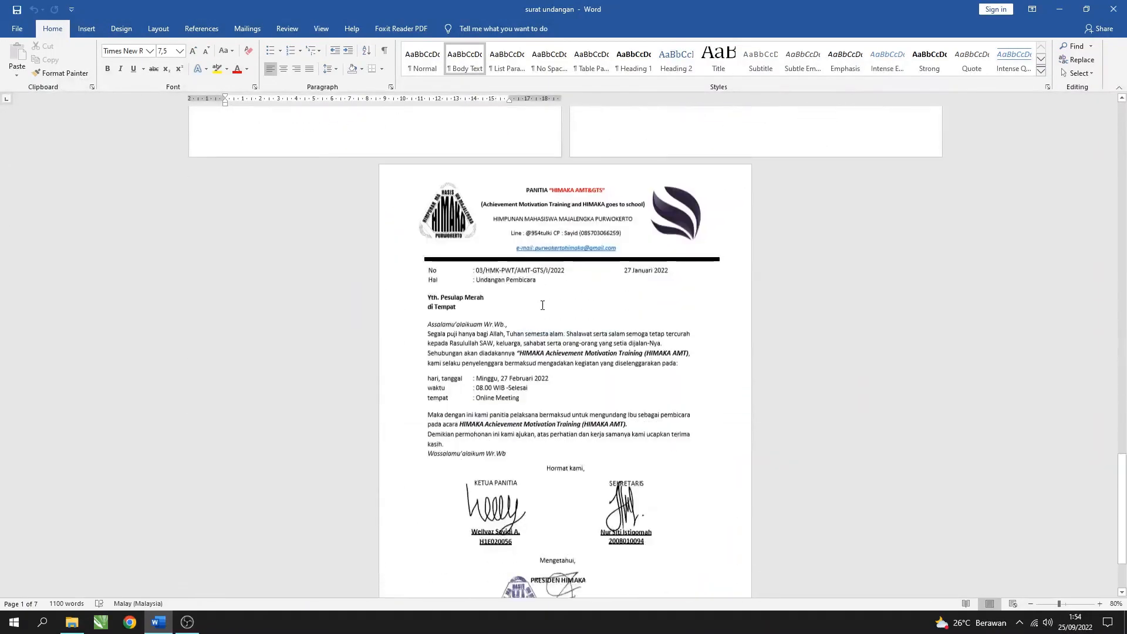
pyautogui.scroll(3, 1080, 475)
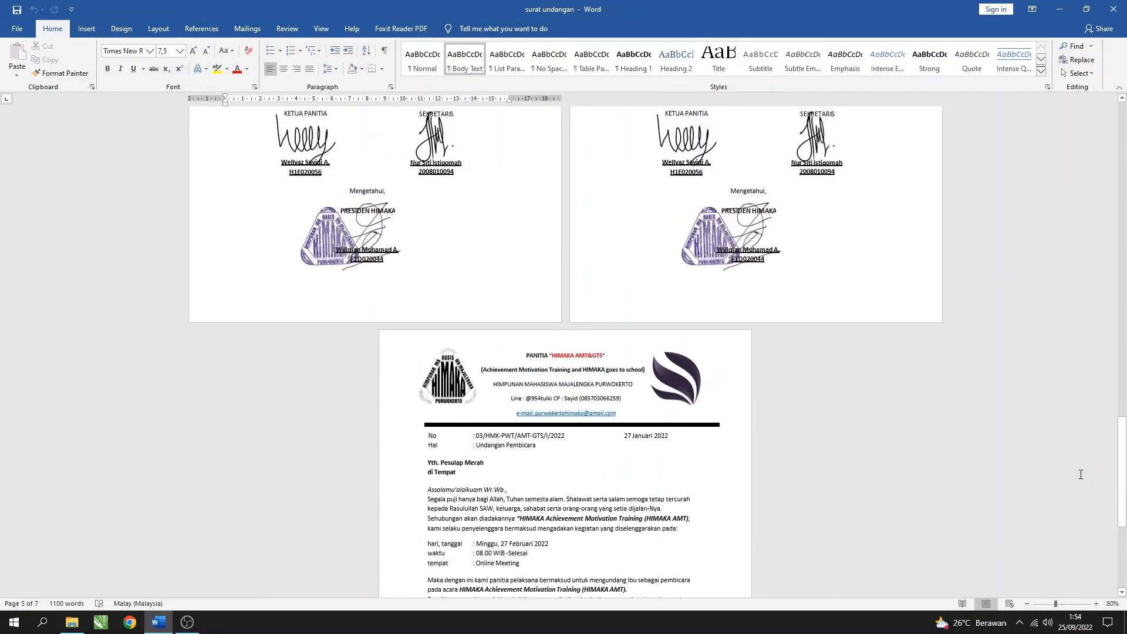
pyautogui.scroll(15, 1080, 474)
pyautogui.scroll(-8, 1077, 468)
pyautogui.scroll(6, 1076, 468)
pyautogui.scroll(-7, 1077, 468)
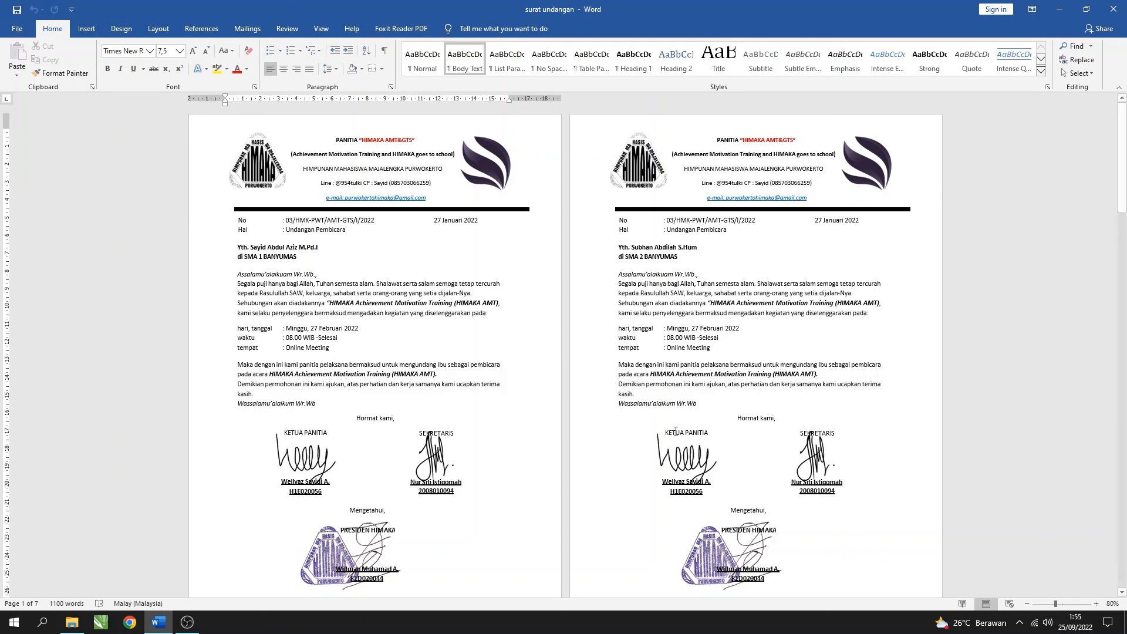
pyautogui.click(1119, 8)
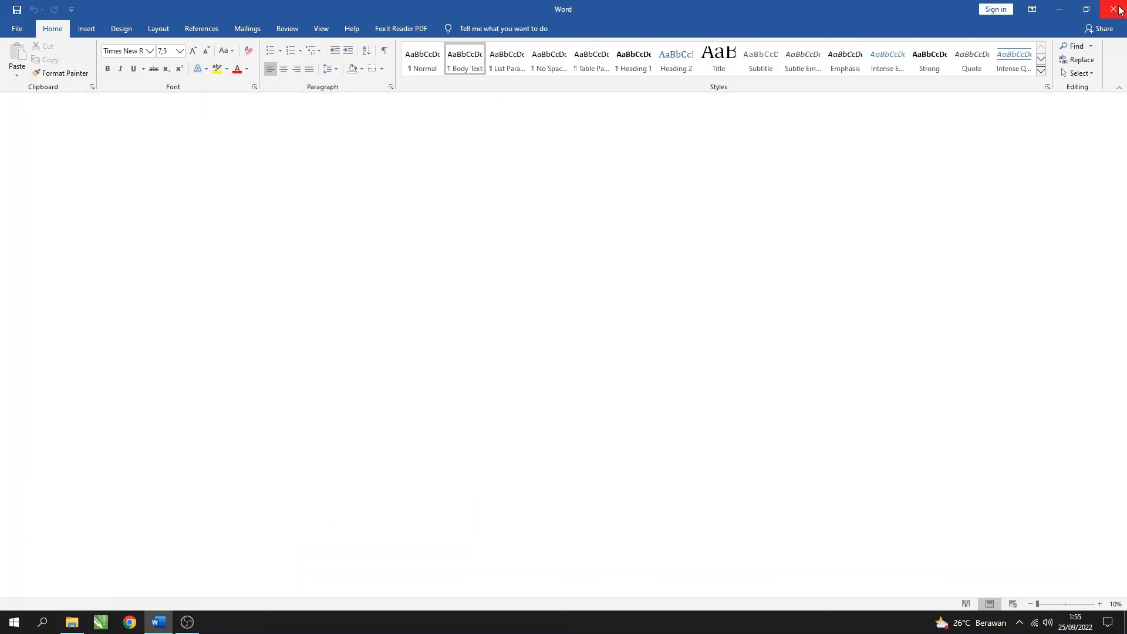